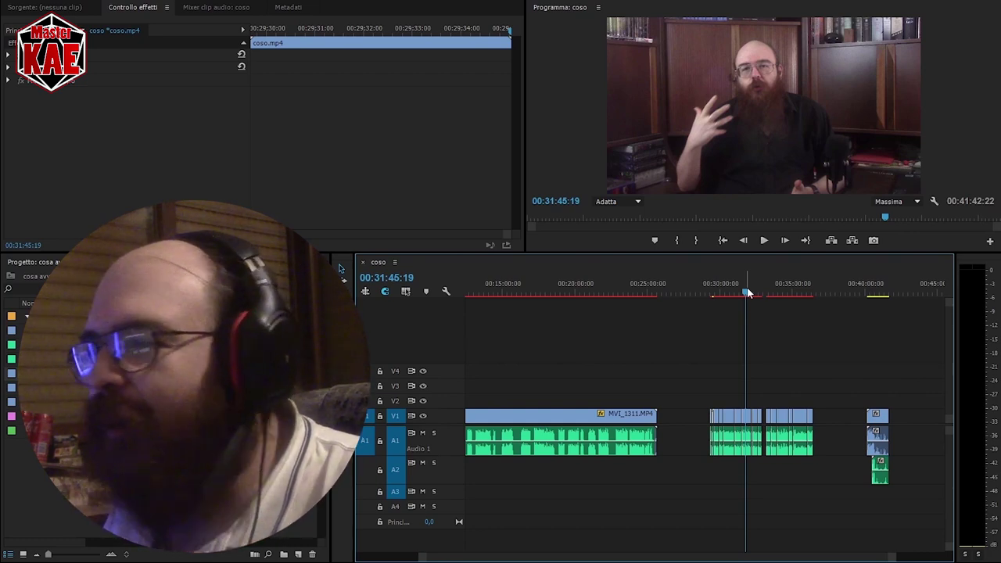
Step: Review the MVI_1311.MP4 clip from about 00:08:22 and split it in the silence at about 00:08:31
click(531, 284)
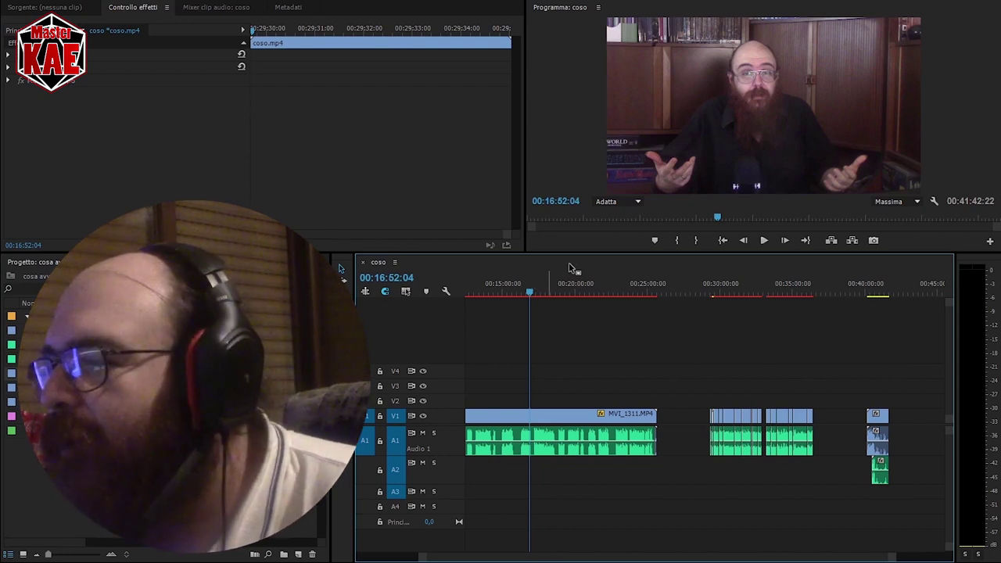
drag(889, 561, 648, 559)
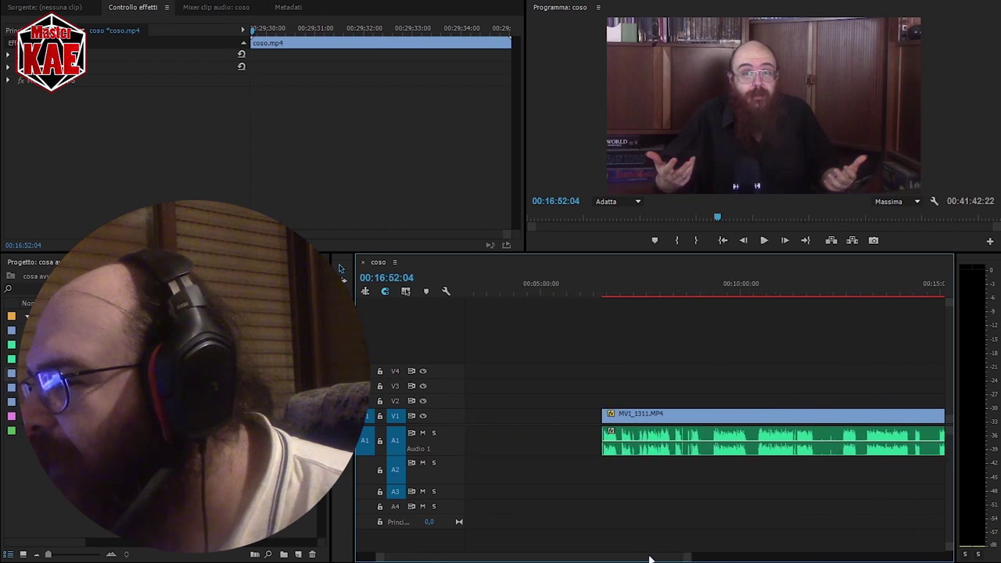
drag(618, 295, 676, 295)
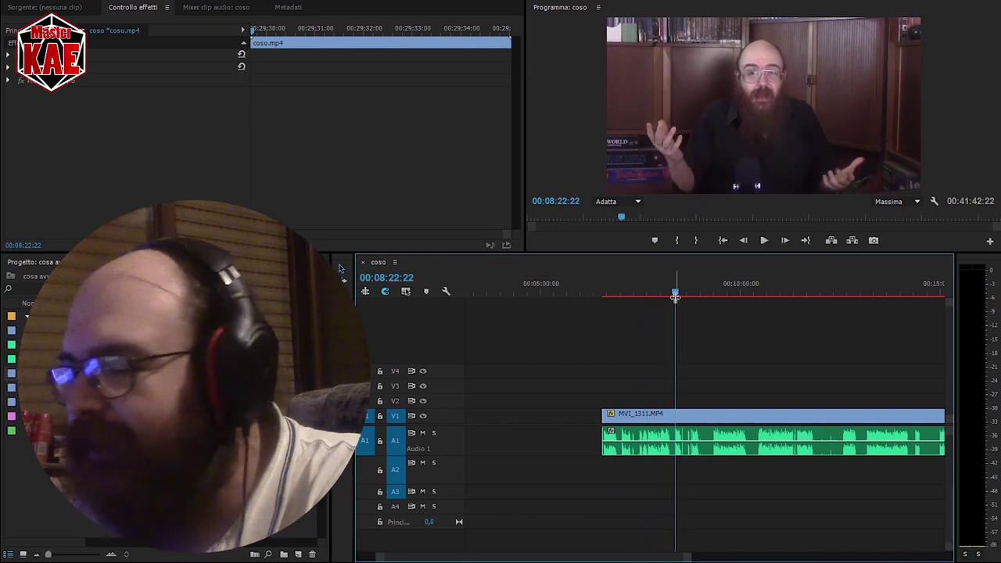
key(space)
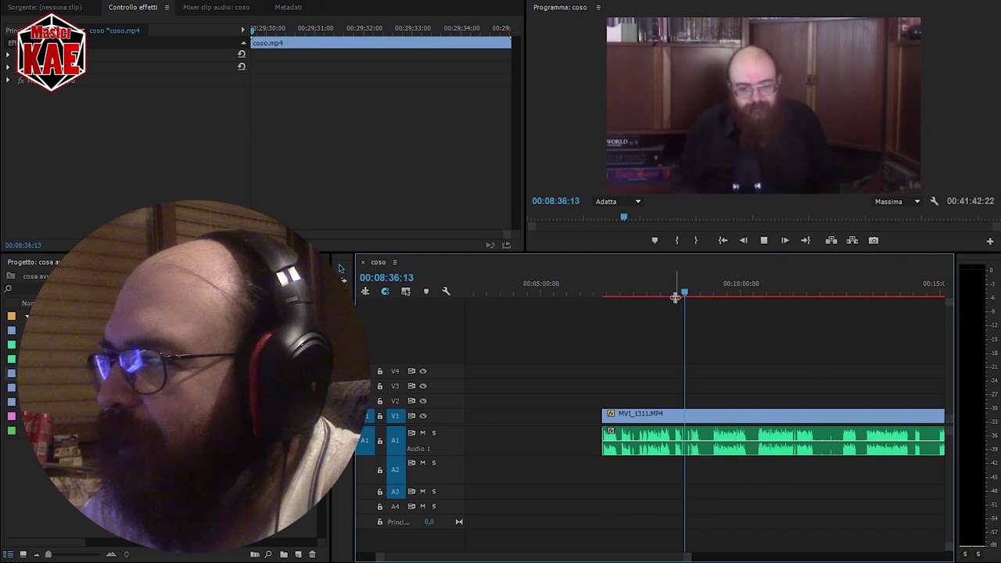
key(space)
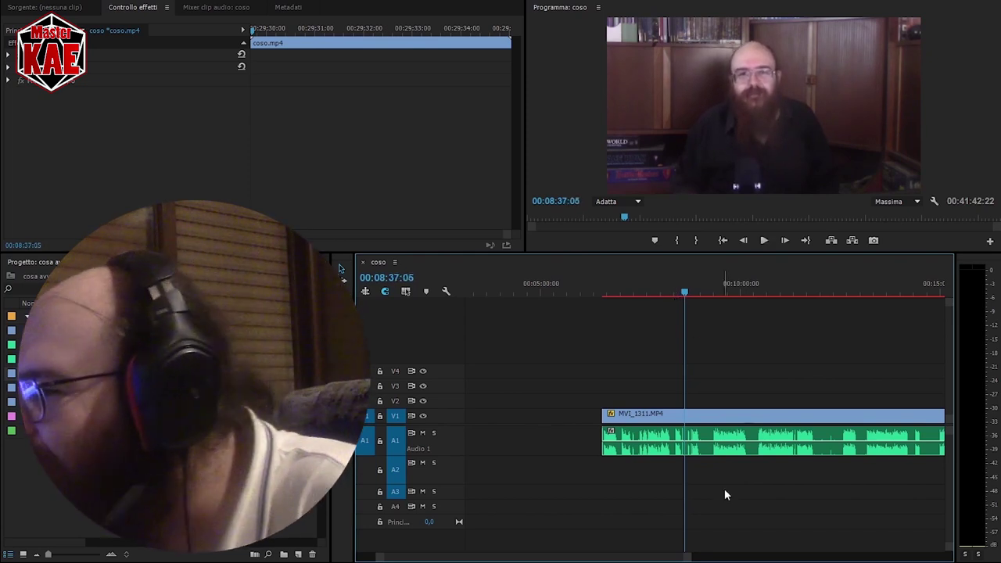
drag(686, 558, 592, 540)
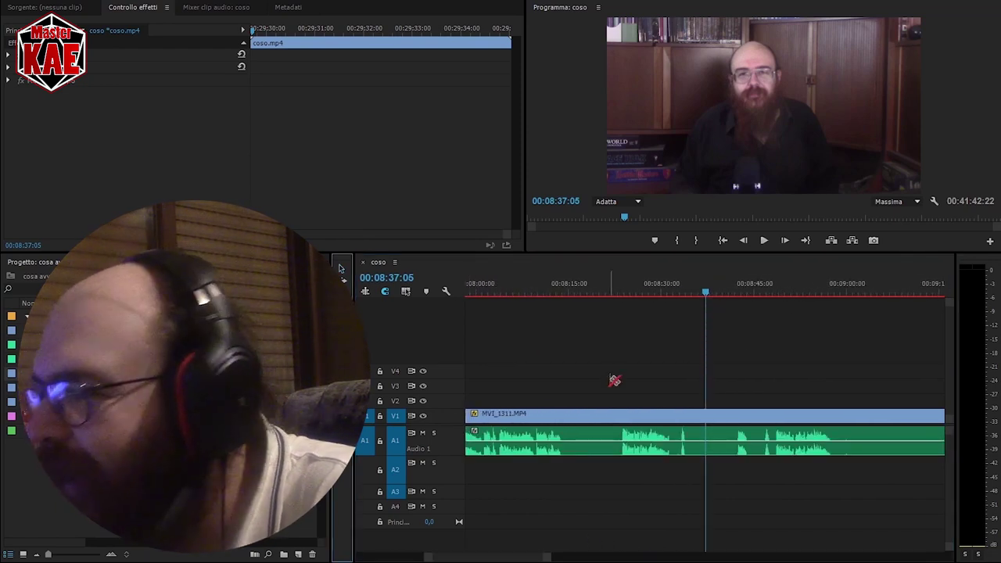
click(672, 421)
Step: Play MVI_1311.MP4 from about 00:08:48 to check the spoken passage up to the following silence
click(663, 291)
drag(662, 291, 775, 298)
key(c)
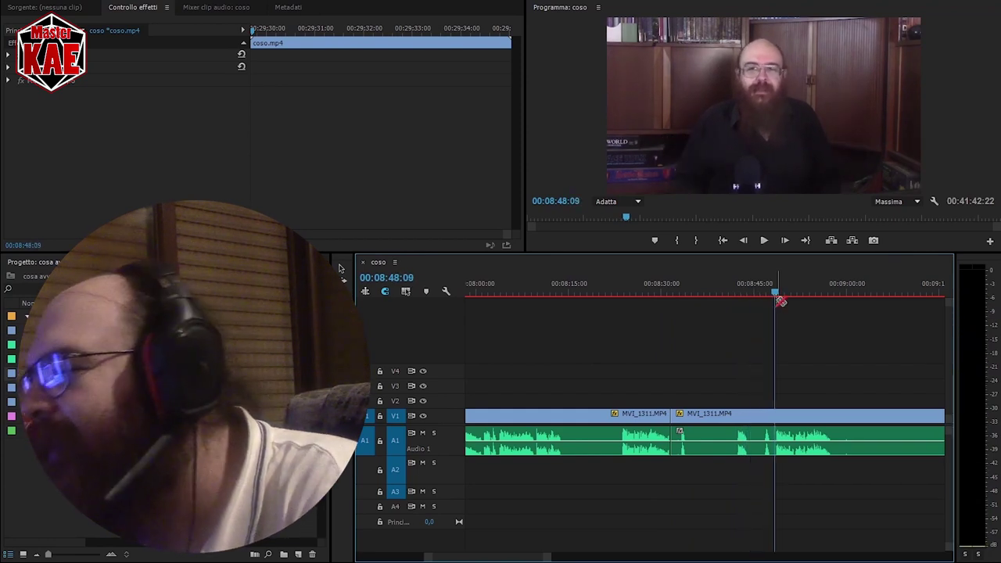
key(space)
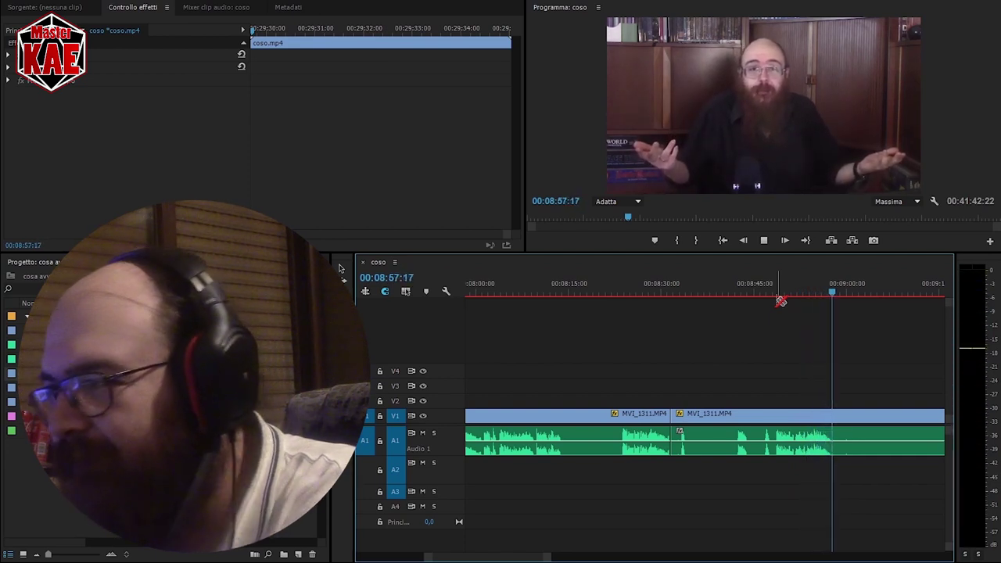
key(space)
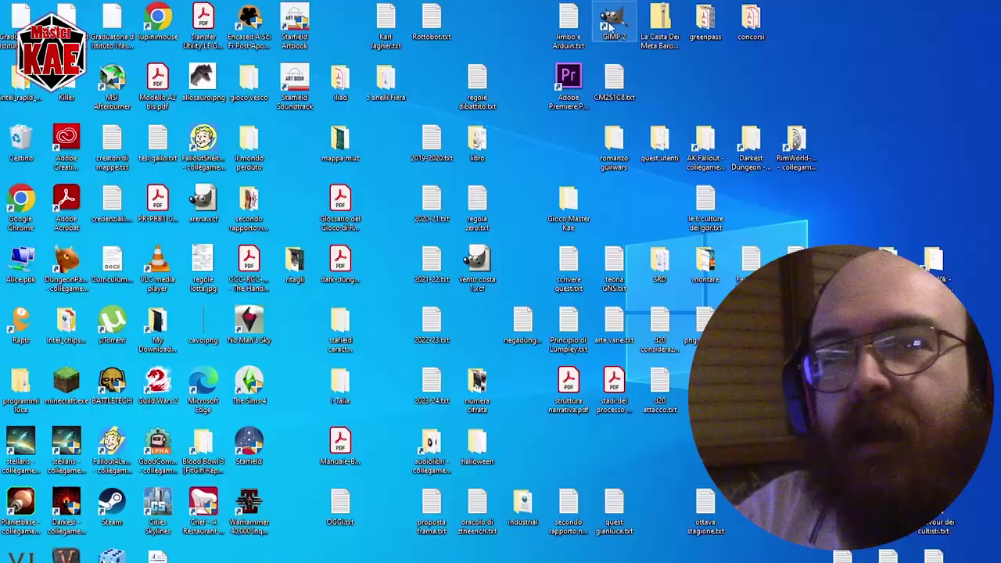
Step: Switch to GIMP and start a Free Select outline along the man's lower shirt and right-hand forearm up to the wristband
double_click(612, 27)
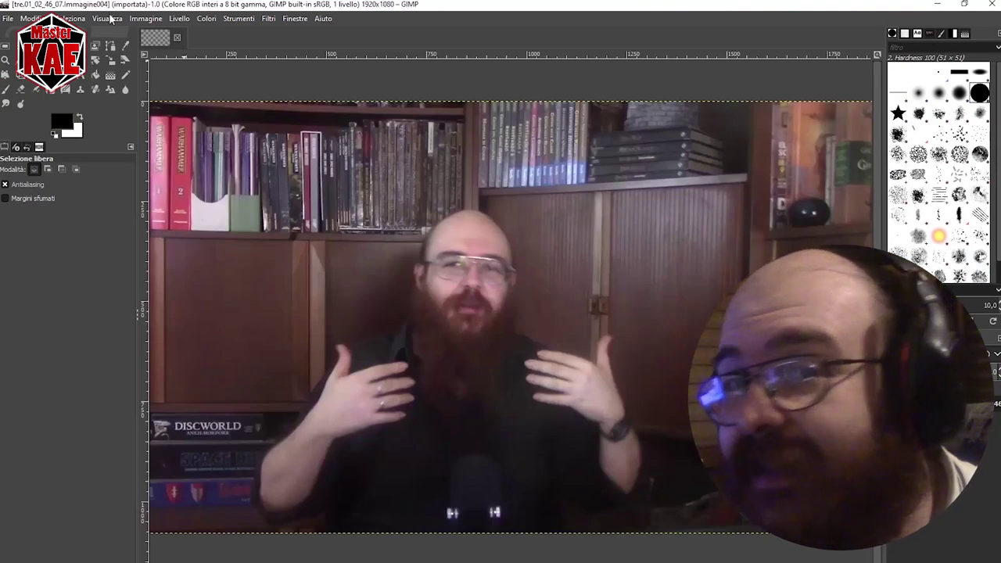
click(108, 18)
mouse_move(125, 63)
click(341, 133)
scroll(583, 310, down, 5)
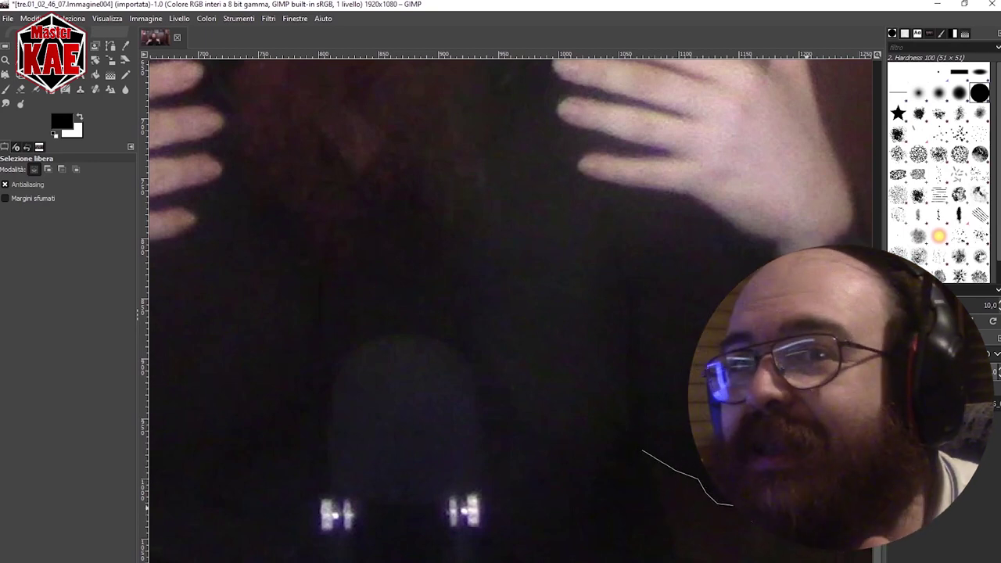
scroll(821, 498, right, 4)
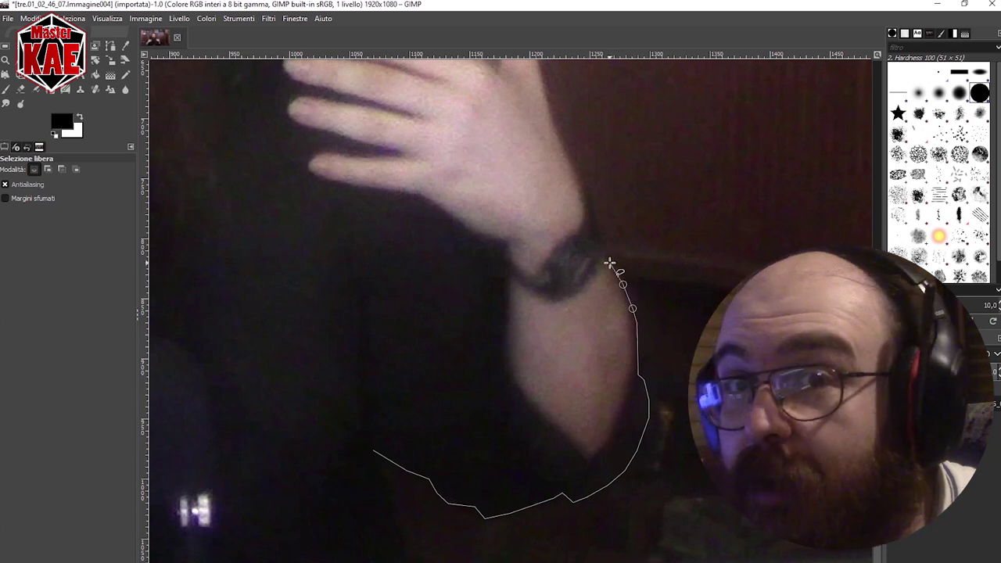
scroll(634, 357, up, 3)
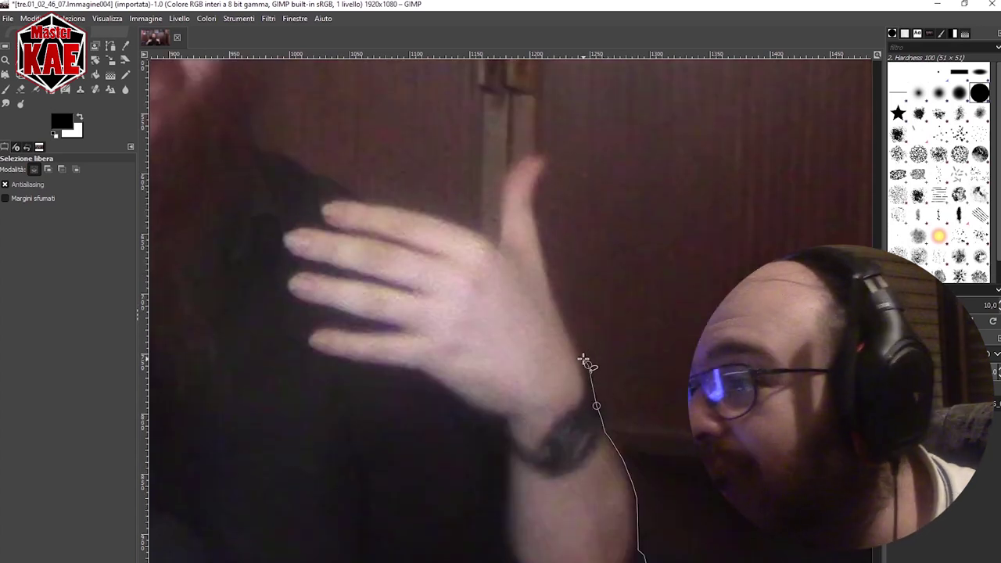
Step: Continue the outline around the raised thumb and over the back of the hand to the shoulder
click(532, 211)
click(531, 194)
click(539, 179)
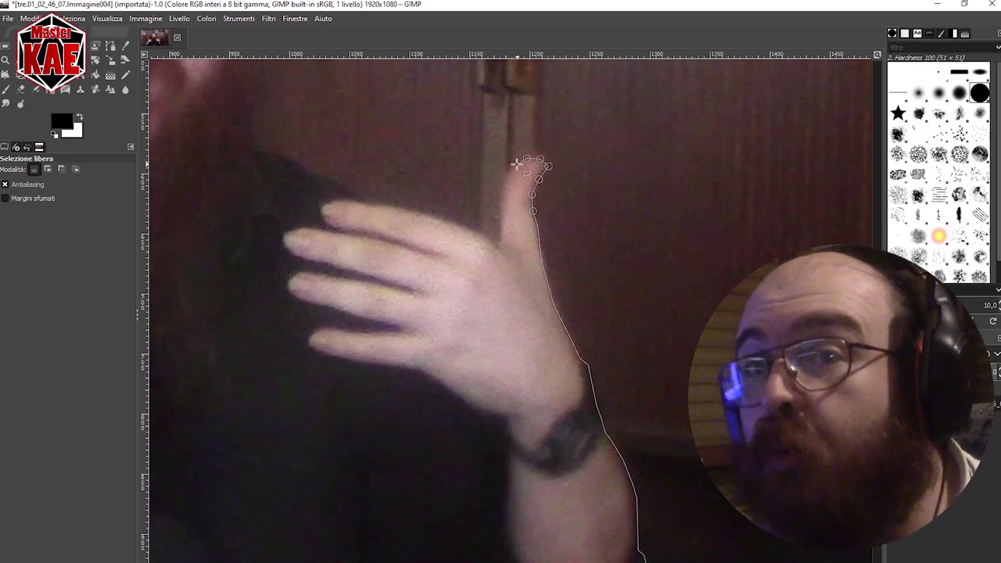
click(484, 239)
click(458, 224)
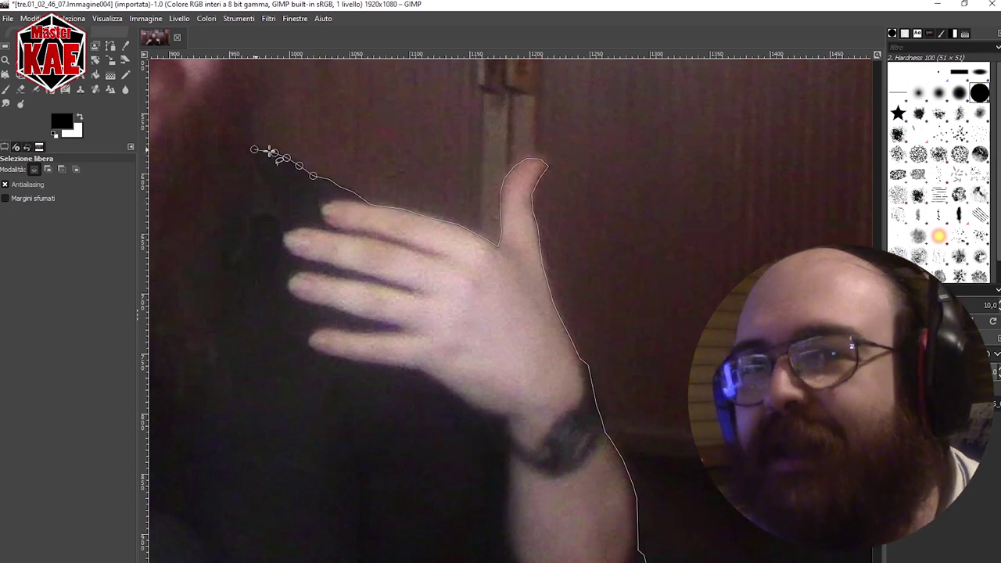
Step: Trace the outline up the beard and ear, over the bald head and down the other side to the beard
scroll(268, 150, up, 5)
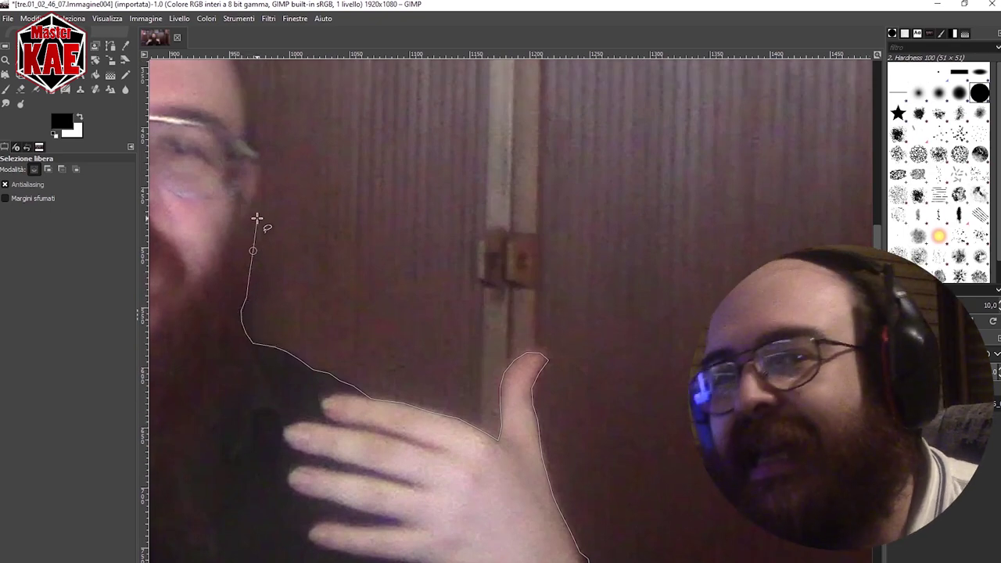
scroll(664, 293, up, 3)
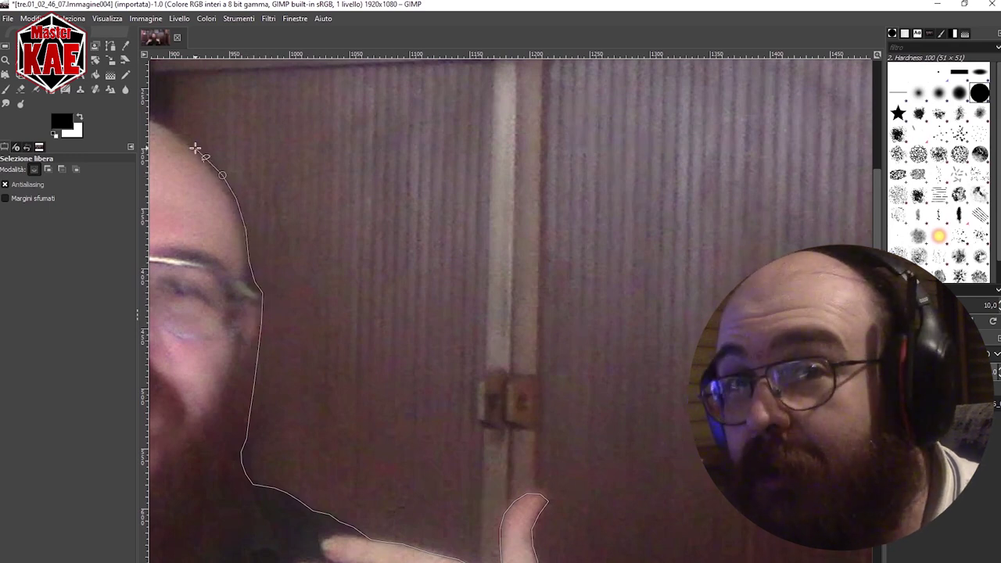
scroll(194, 149, left, 8)
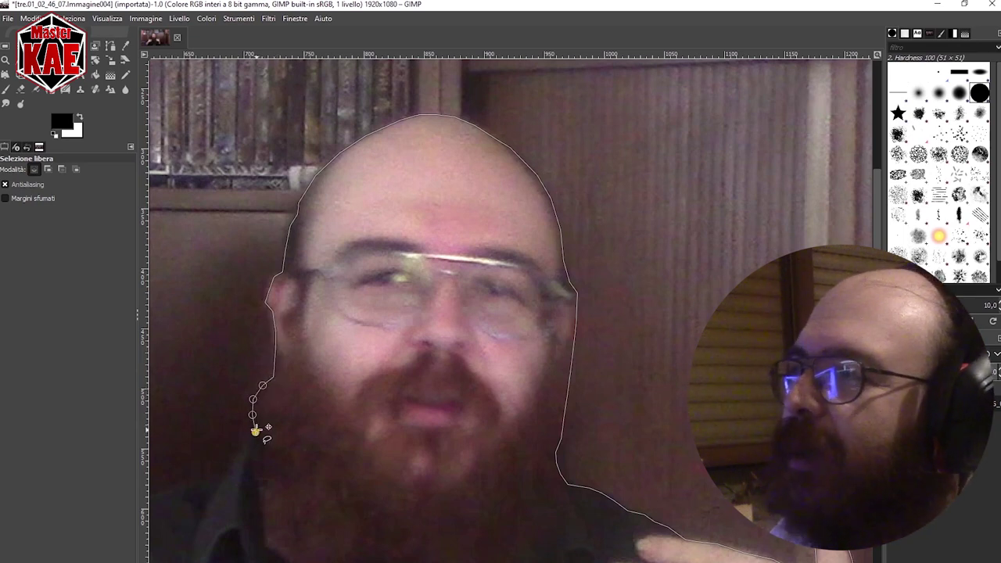
Step: Extend the outline along the left-hand shoulder and around the other hand's thumb to the upper sleeve
click(174, 487)
drag(477, 560, 351, 560)
drag(877, 369, 878, 432)
click(530, 341)
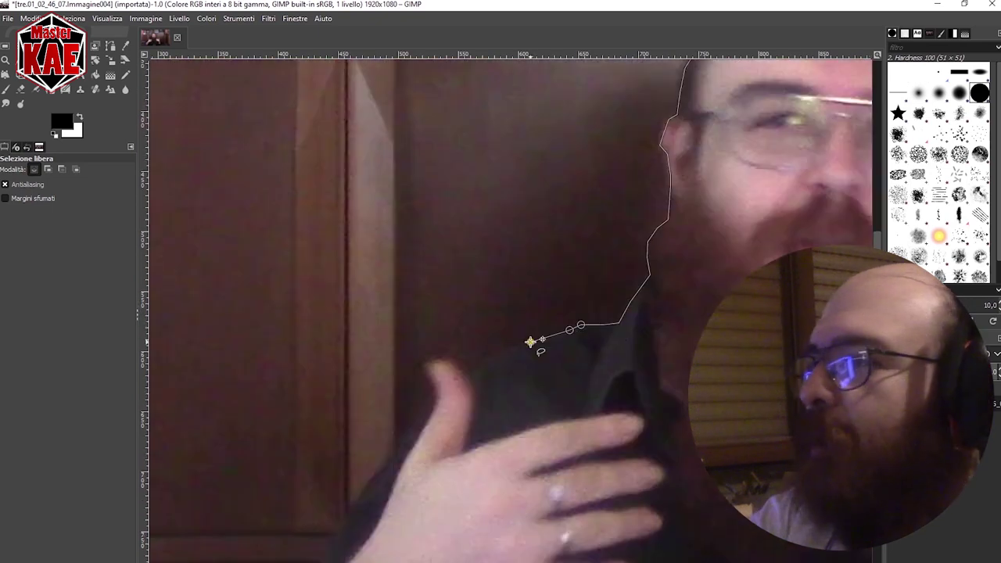
click(462, 366)
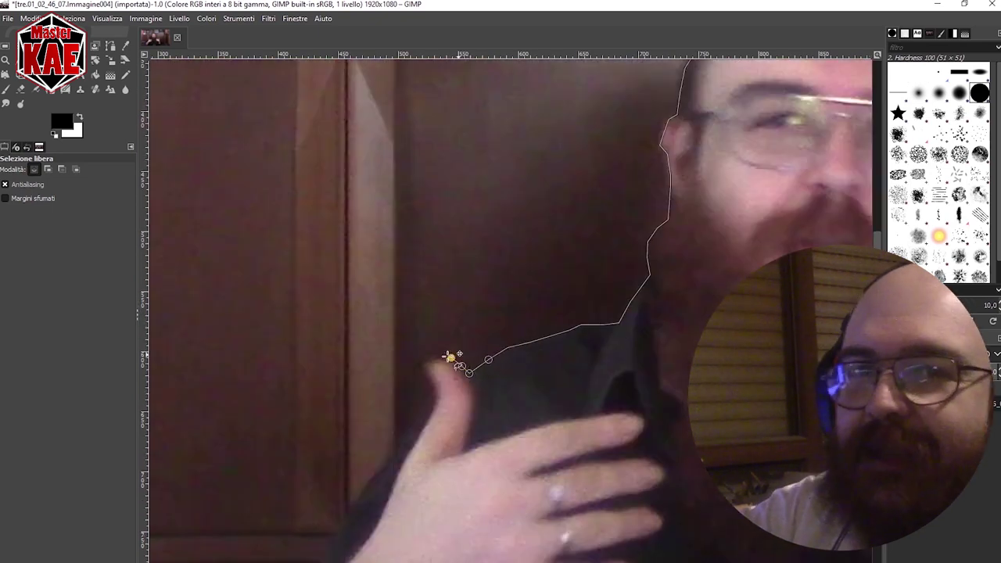
click(429, 400)
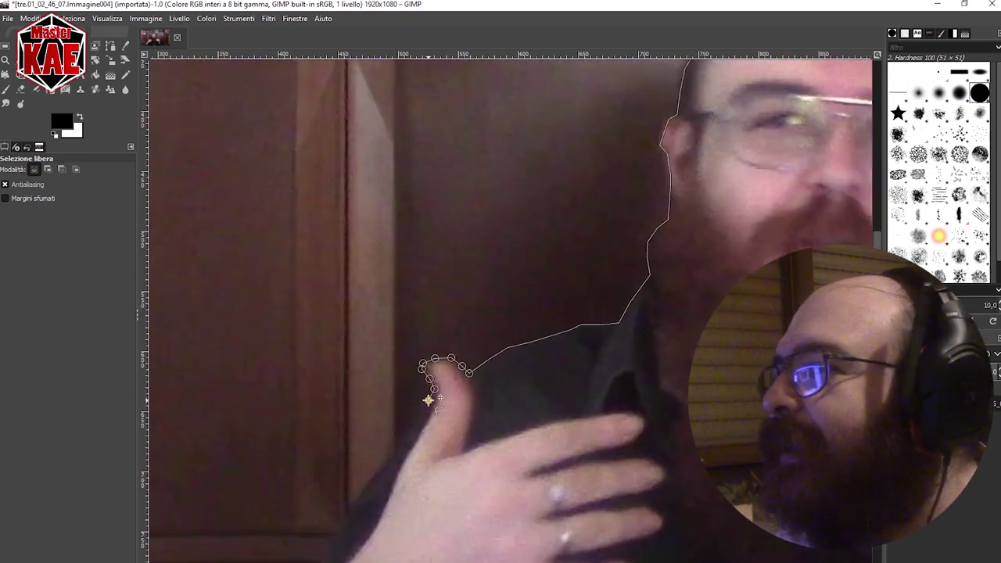
click(407, 429)
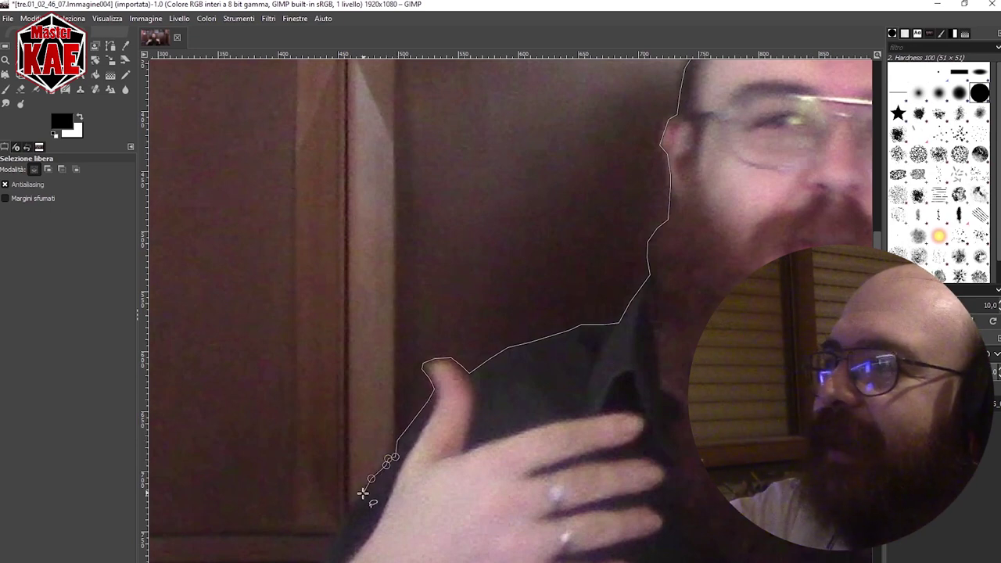
Step: Trace the left-hand forearm and elbow, follow the image's lower edge, and close the outline at its starting point
scroll(357, 498, down, 5)
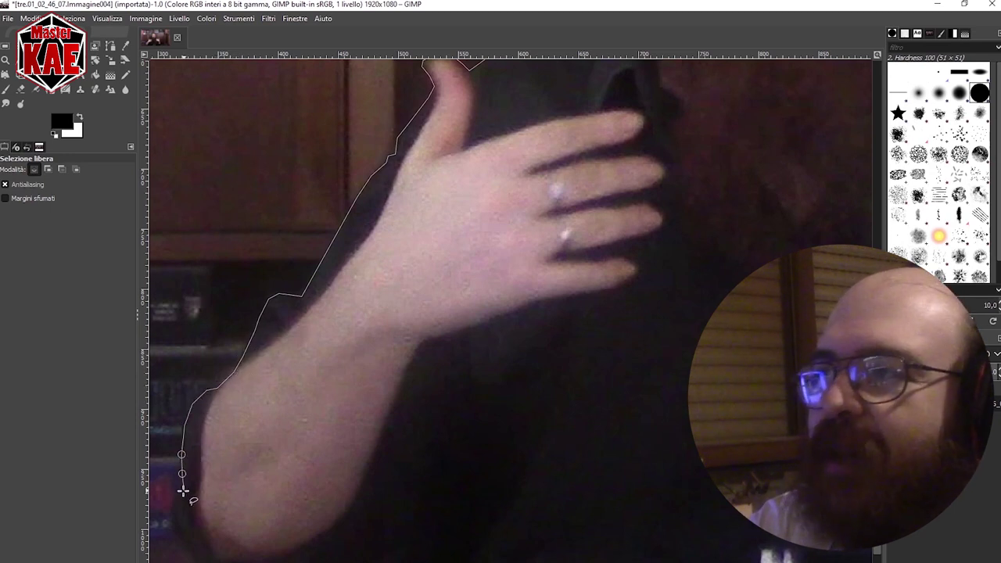
scroll(192, 529, down, 1)
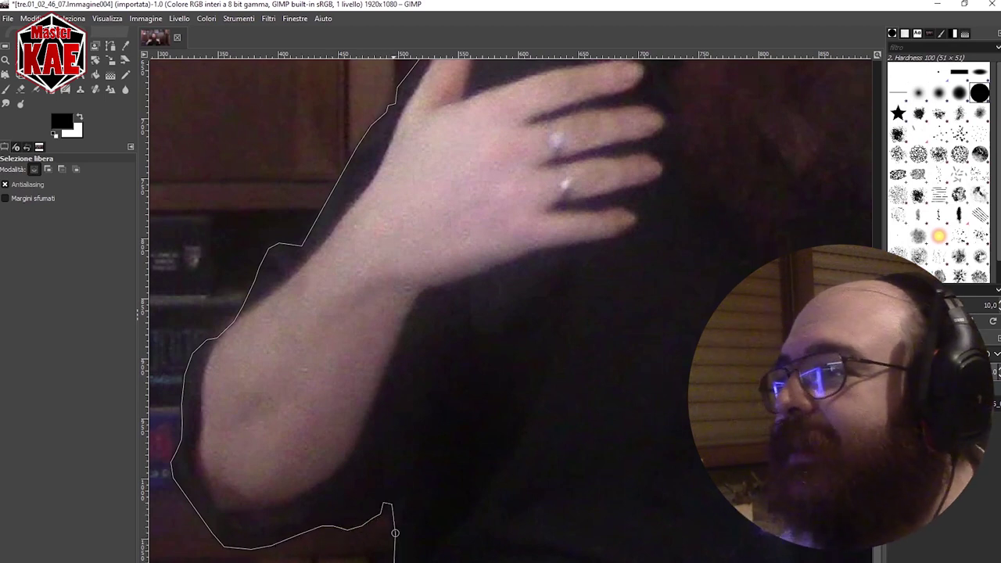
scroll(393, 543, right, 5)
scroll(510, 305, right, 6)
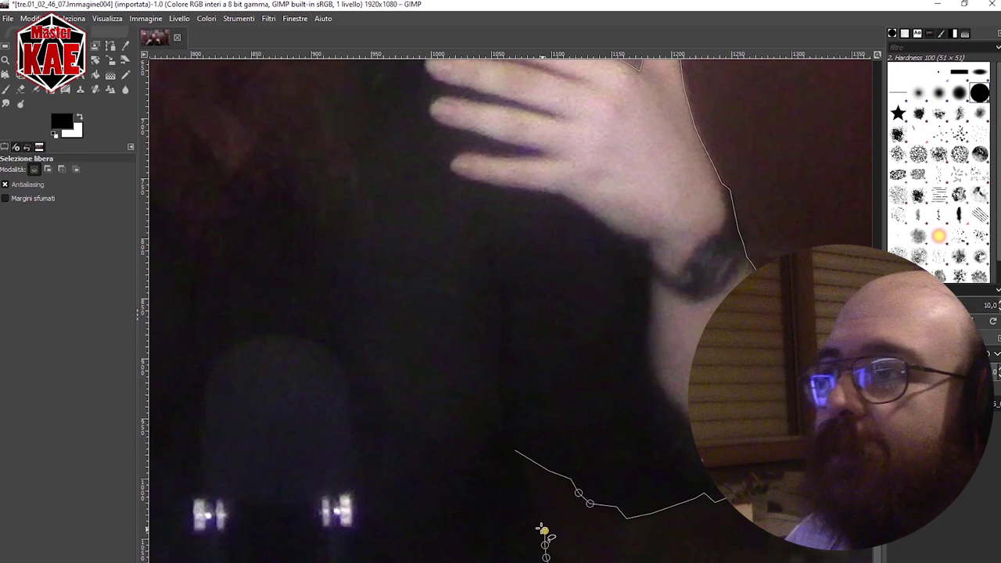
click(515, 450)
Step: Invert the selection and delete the background around the man, leaving it transparent
click(110, 75)
right_click(427, 270)
mouse_move(500, 317)
click(549, 352)
key(Delete)
click(107, 18)
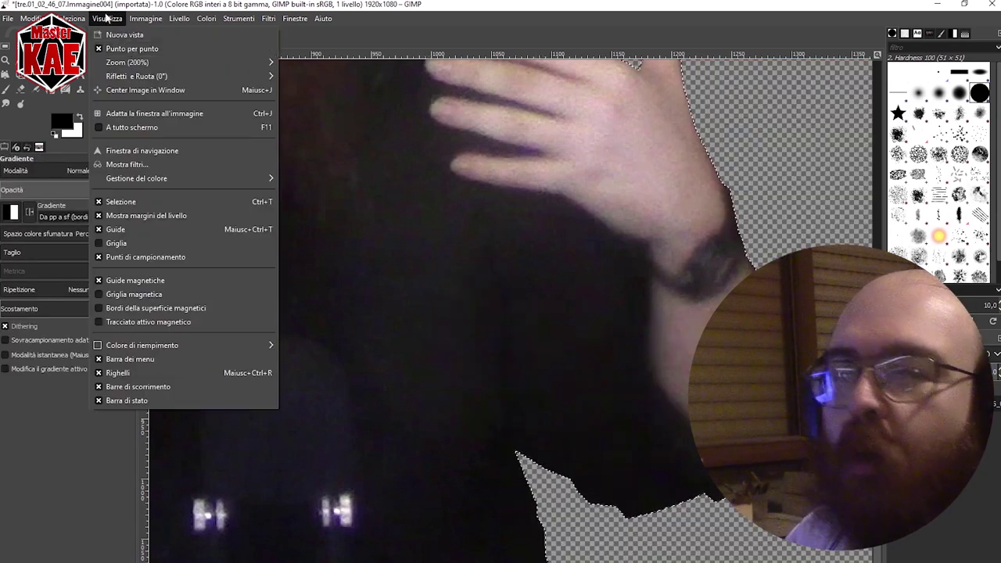
mouse_move(157, 60)
click(374, 177)
Step: Export the cut-out image as kae.png in the miniature folder
click(8, 18)
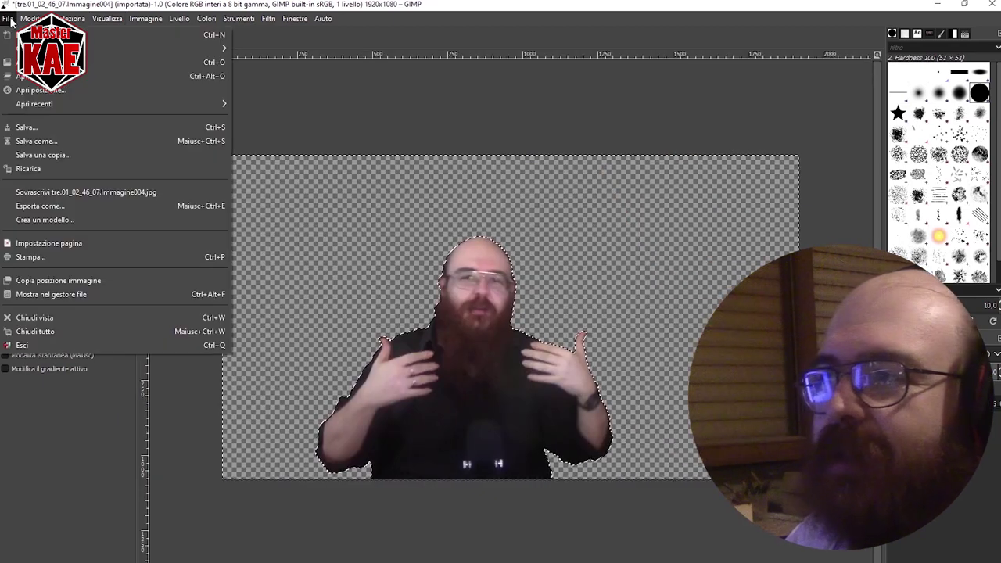
click(64, 205)
text(kae)
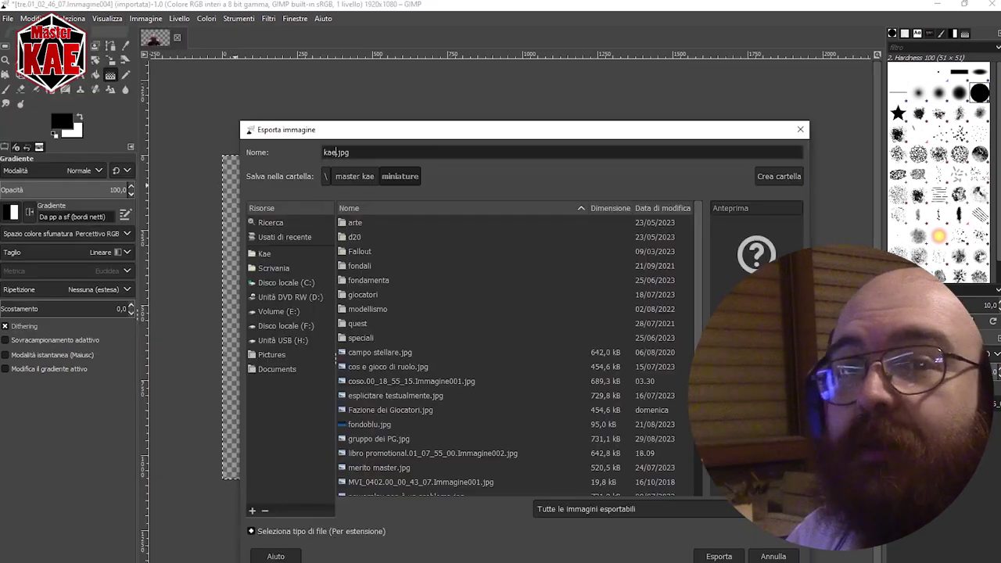
key(End)
key(BackSpace)
key(BackSpace)
key(BackSpace)
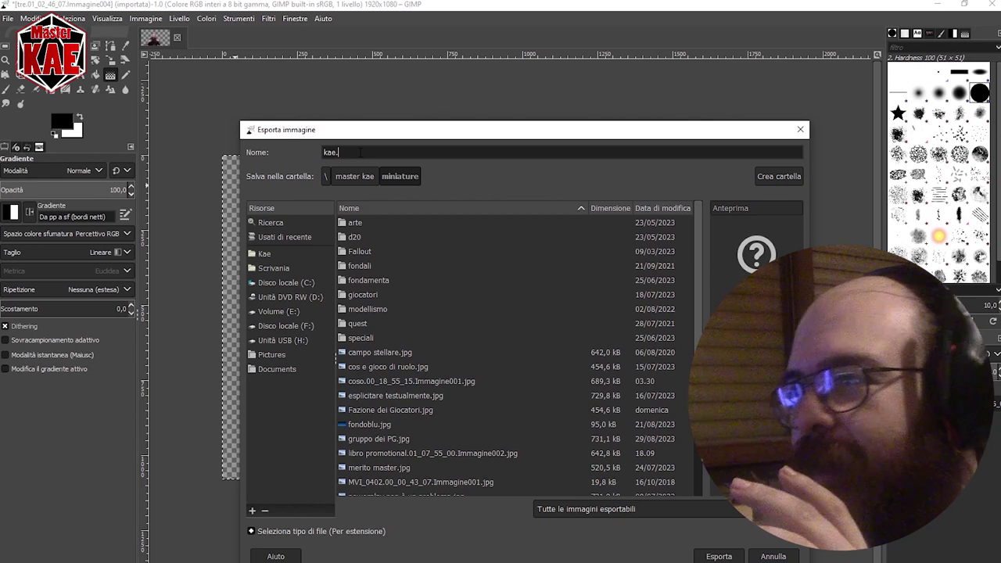
text(png)
click(718, 556)
click(519, 431)
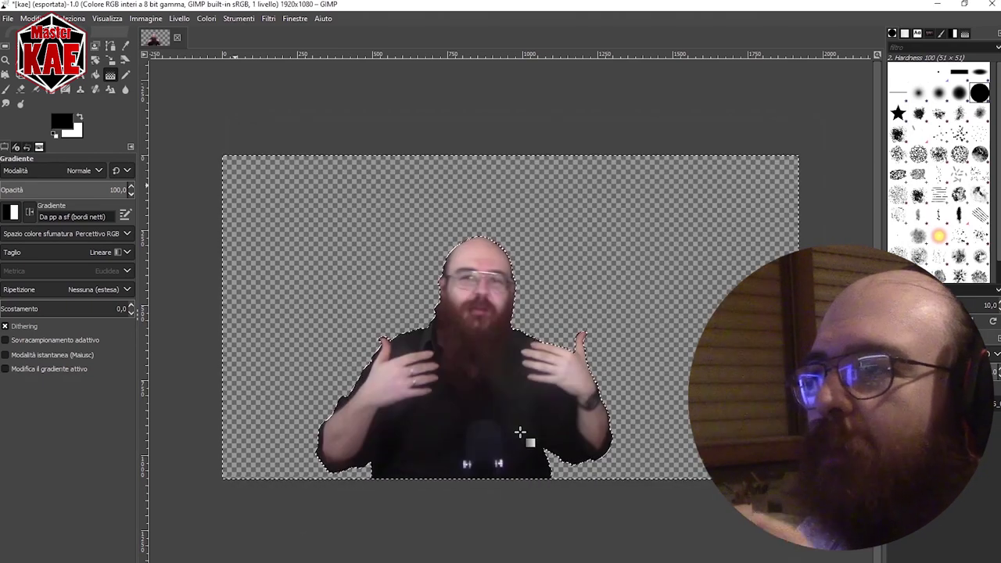
Step: Clear the selection around the cut-out figure
right_click(632, 324)
mouse_move(677, 366)
click(748, 379)
Step: Outline the leftover background strip beside the right-hand cheek and beard with Free Select and delete it
click(107, 18)
mouse_move(179, 61)
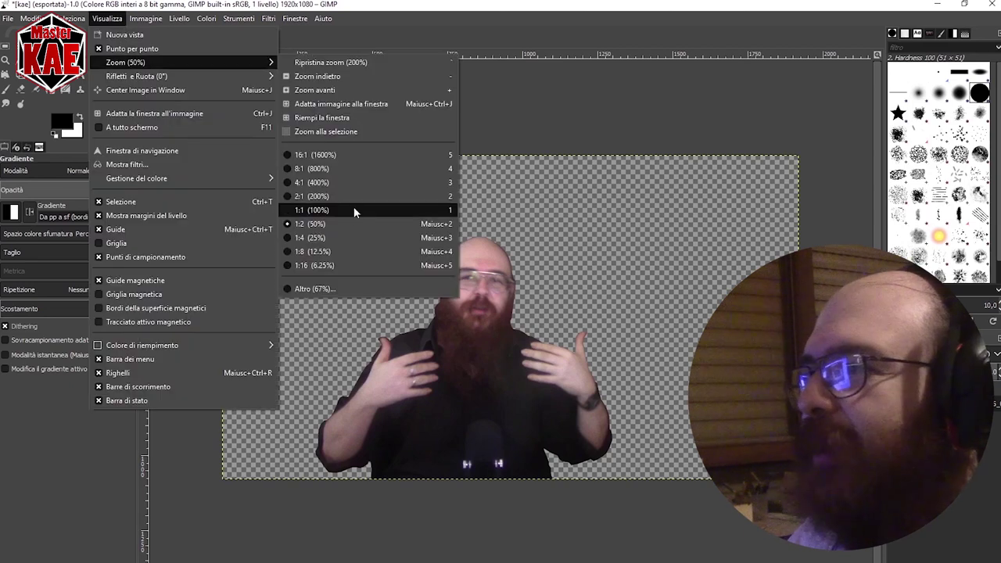
click(353, 206)
key(f)
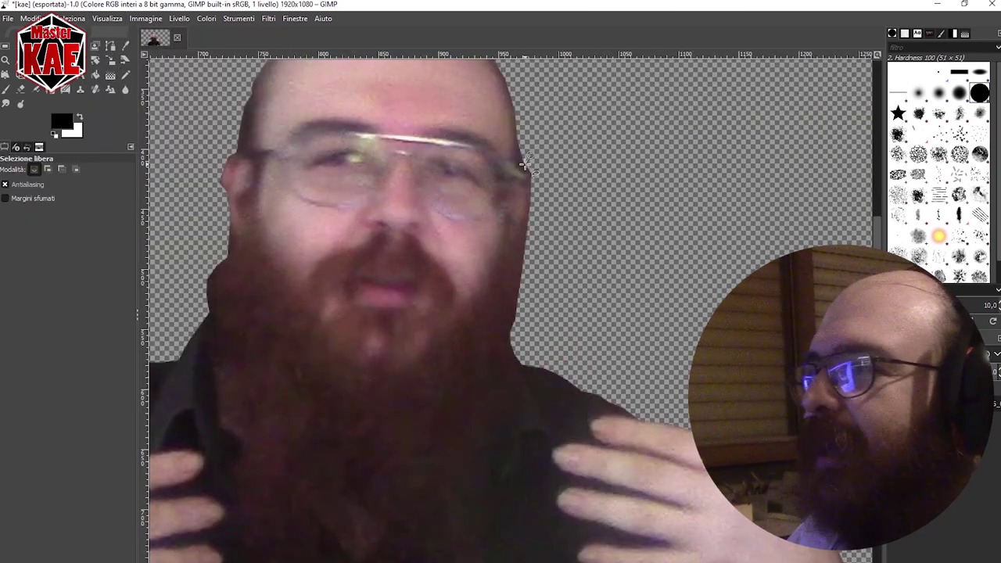
click(514, 237)
click(509, 250)
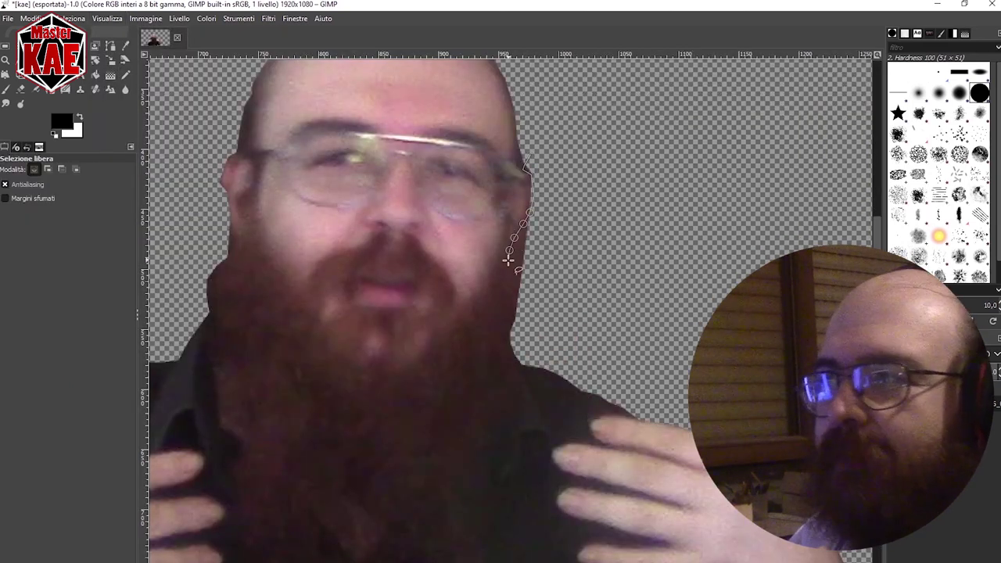
click(504, 267)
click(502, 281)
click(531, 154)
click(110, 75)
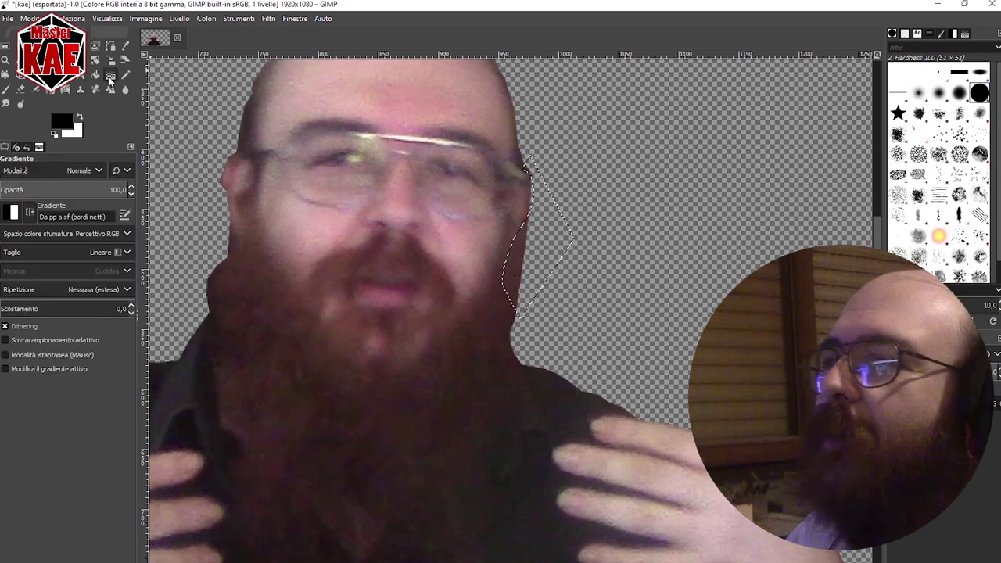
key(Delete)
scroll(510, 310, down, 6)
scroll(508, 313, up, 5)
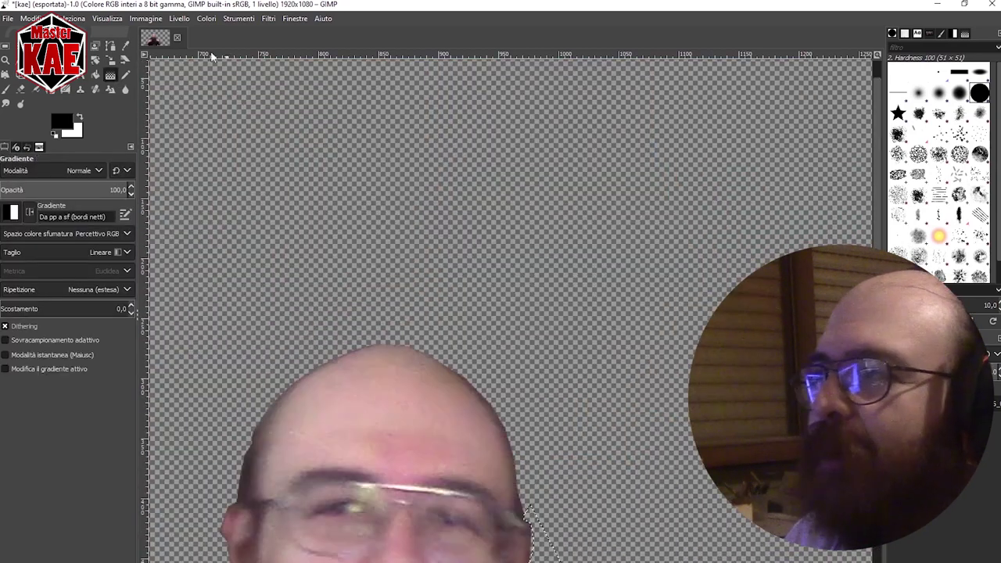
Step: Save the cleaned cut-out as kae.xcf and close the image
click(8, 18)
click(25, 129)
click(484, 435)
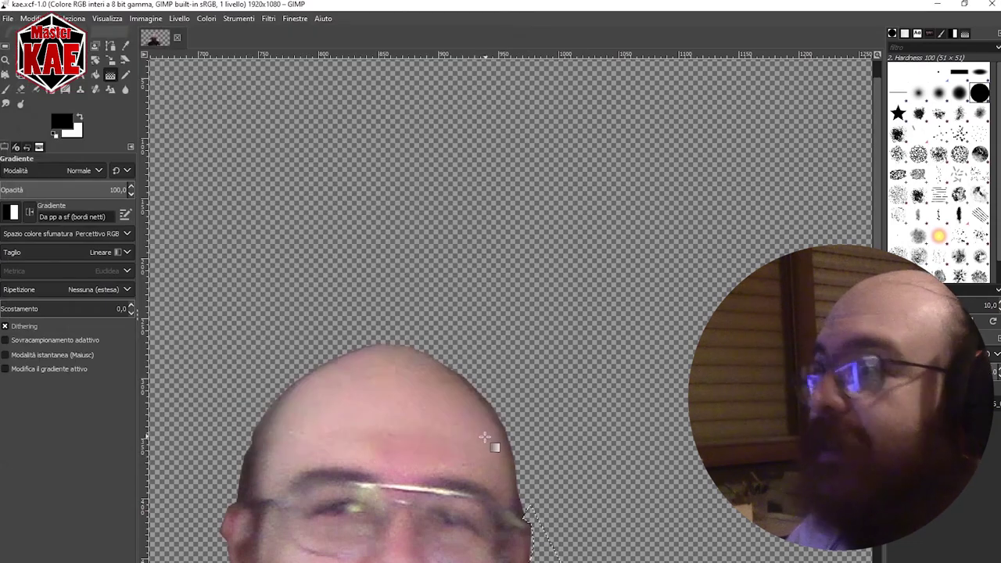
click(178, 38)
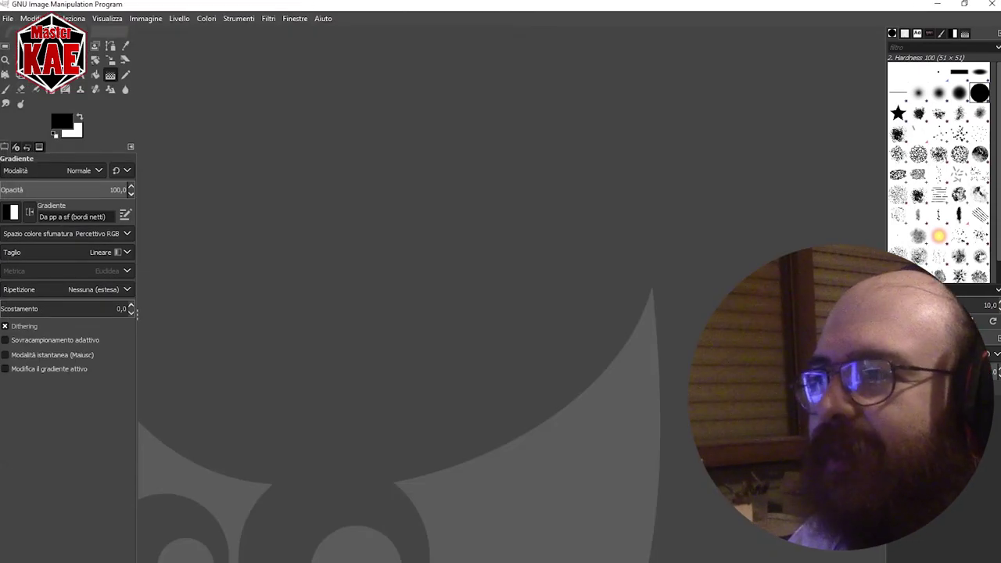
Step: Switch to File Explorer and open bordogiallo.png from the ANIMAZIONI folder in GIMP
drag(1000, 135, 599, 128)
double_click(504, 272)
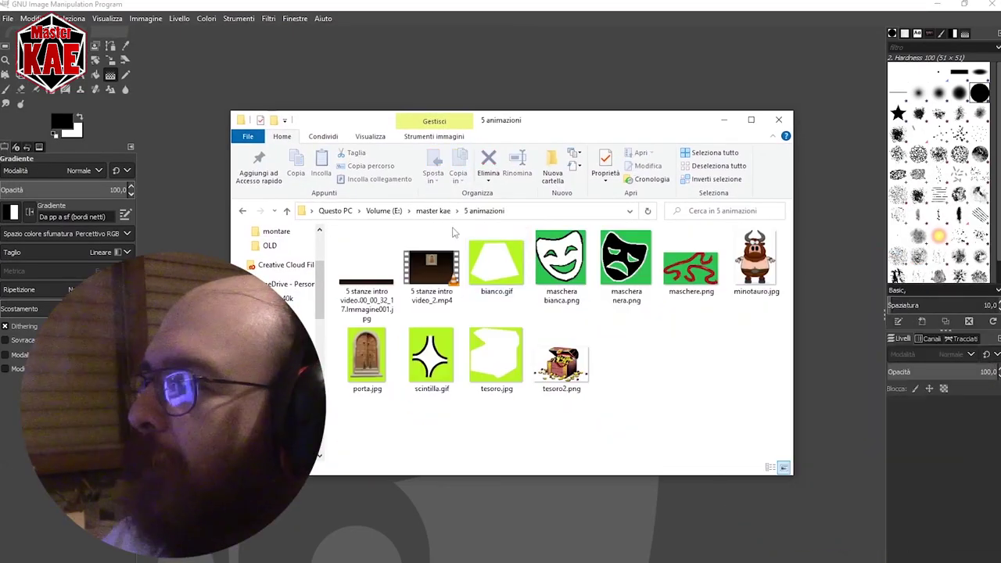
key(alt+Left)
double_click(558, 262)
scroll(545, 323, down, 3)
double_click(545, 323)
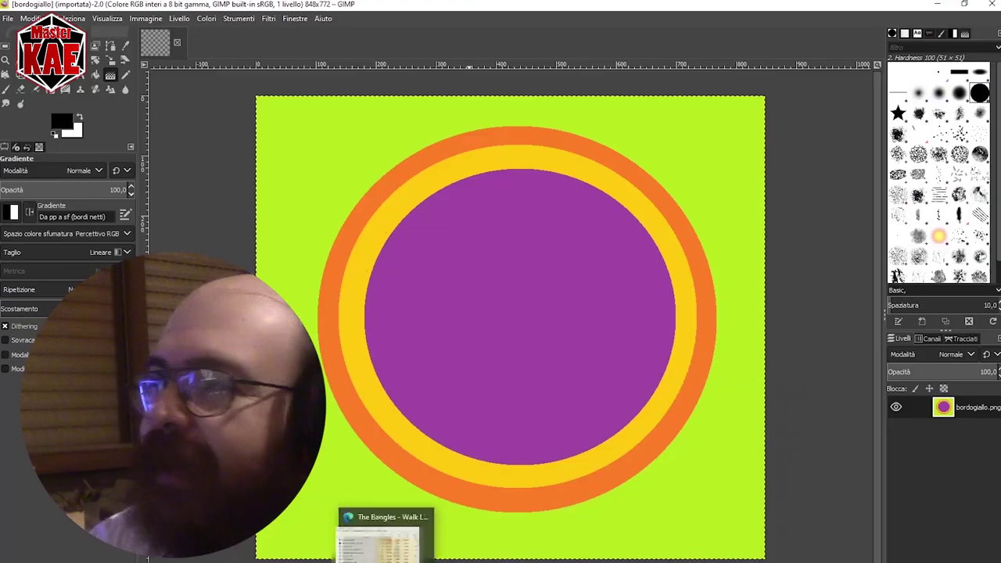
Step: Browse the personaggi and oggetti subfolders of ANIMAZIONI to examine the existing character tokens and object images
mouse_move(242, 559)
click(63, 540)
double_click(538, 119)
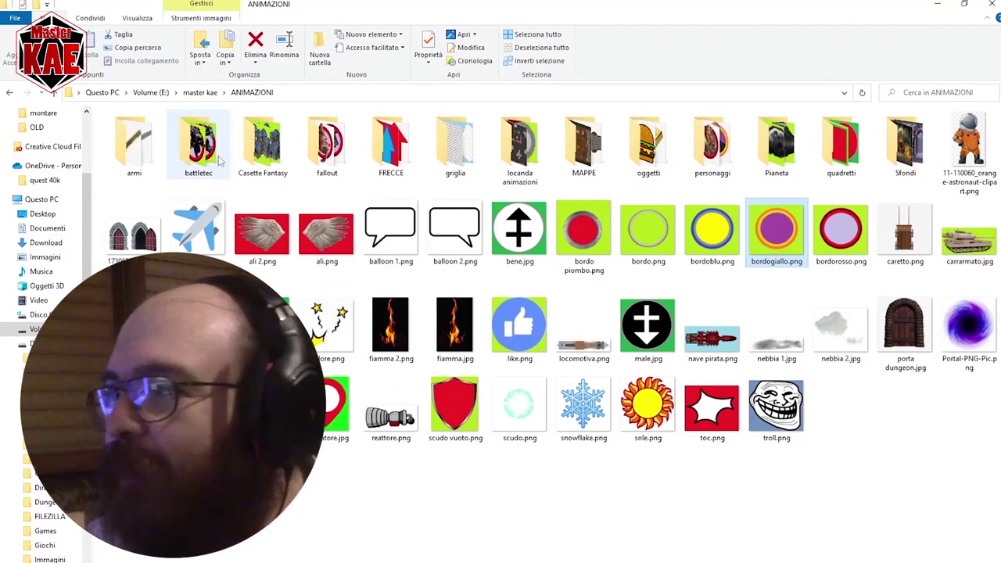
double_click(708, 145)
scroll(687, 235, down, 5)
scroll(198, 144, up, 5)
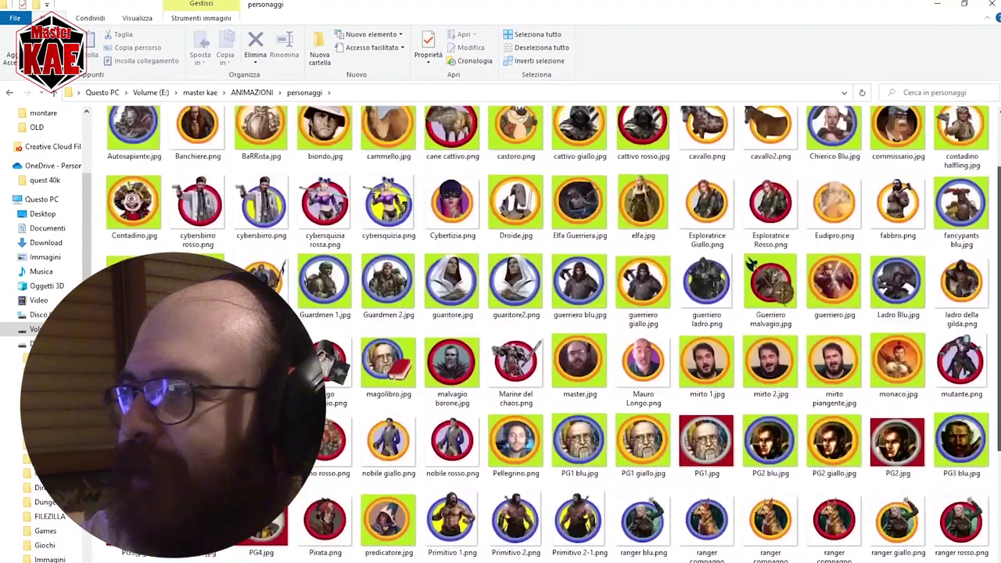
double_click(198, 145)
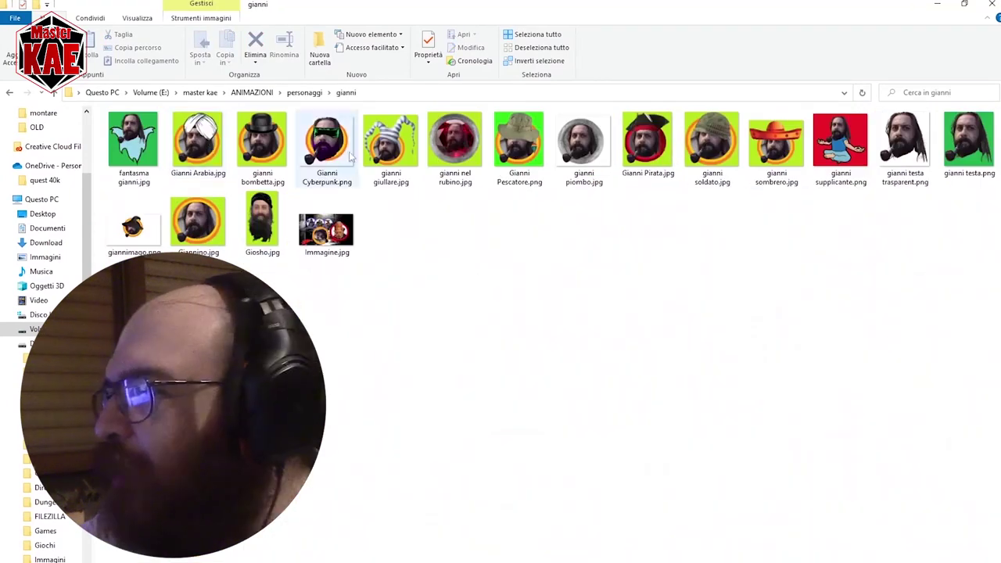
click(304, 93)
click(252, 92)
double_click(637, 145)
mouse_move(997, 156)
mouse_down()
mouse_move(996, 309)
mouse_move(996, 156)
mouse_up()
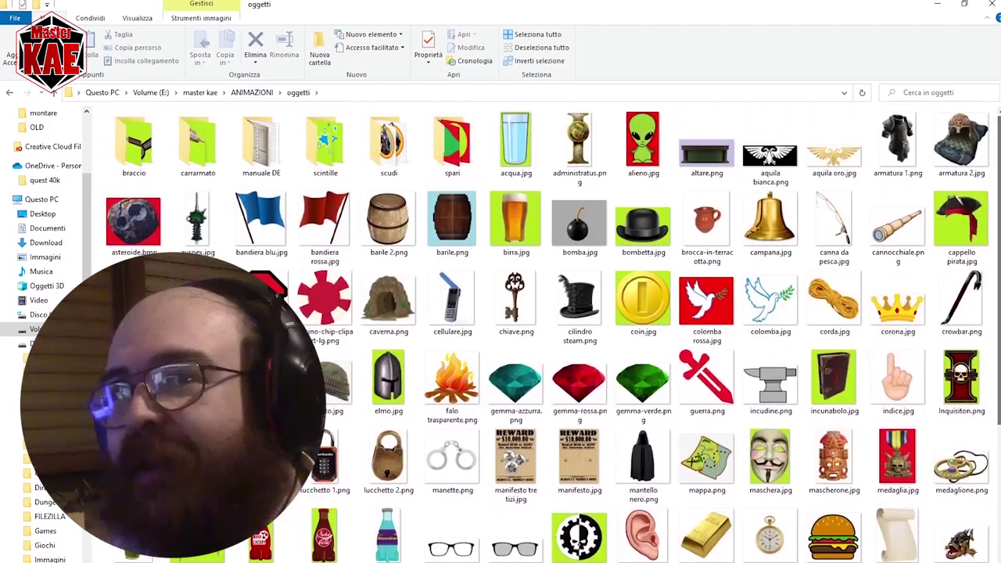
Step: Add kae.png from the miniature folder as a layer in the ring image and duplicate the bordogiallo.png layer
click(964, 4)
click(486, 211)
click(433, 211)
double_click(419, 418)
drag(494, 426, 938, 479)
click(724, 120)
right_click(975, 411)
click(873, 130)
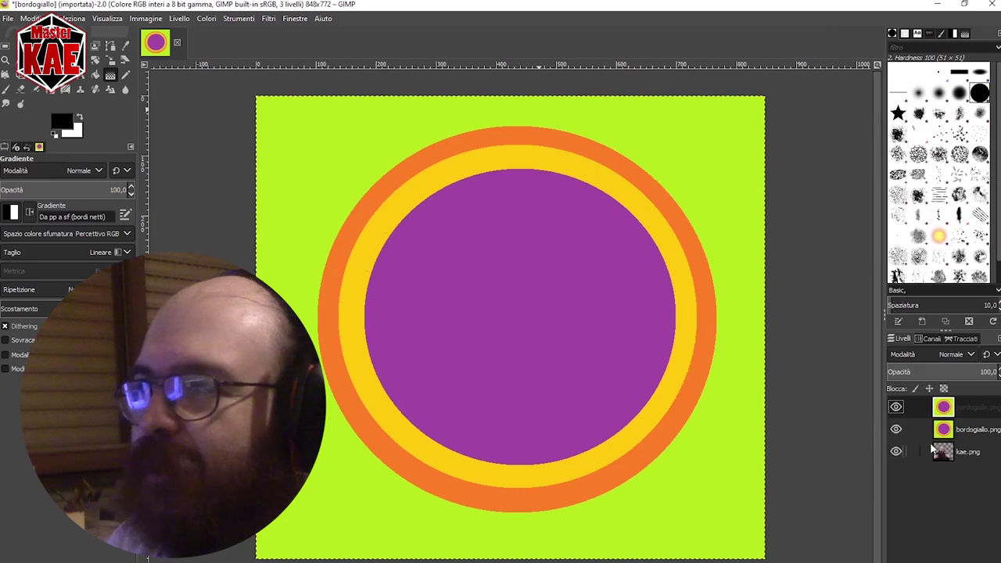
Step: Delete the green background and purple centre from the top ring layer using Select by Color, with the lower ring layer hidden
click(65, 45)
click(349, 152)
key(Delete)
click(895, 428)
click(543, 339)
key(Delete)
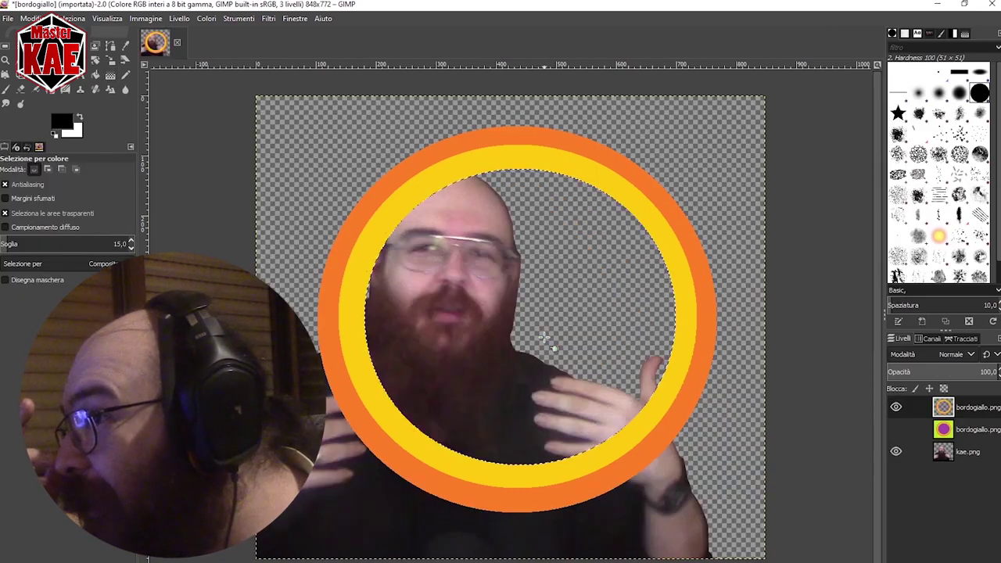
Step: Scale the kae.png layer down to about 1400 px wide, centred on the ring, and place it directly beneath the top ring layer
click(943, 451)
right_click(463, 297)
click(602, 365)
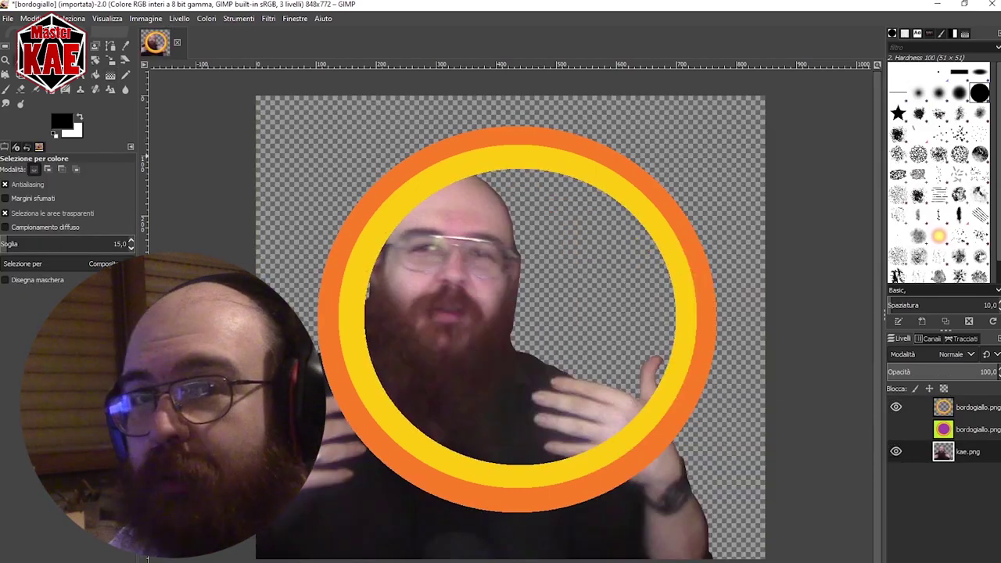
key(m)
key(shift+s)
drag(630, 406, 635, 318)
drag(584, 262, 601, 238)
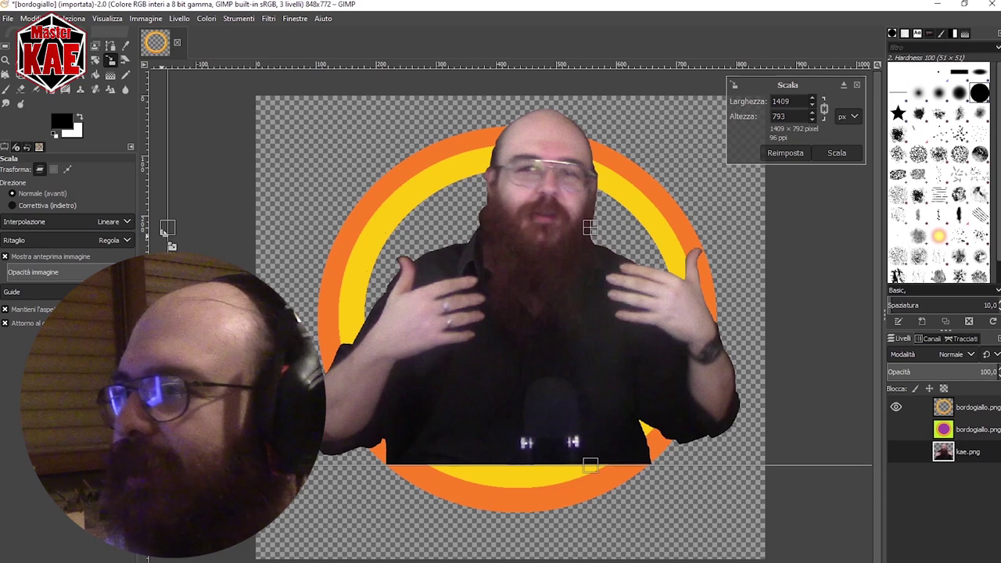
drag(163, 232, 153, 231)
mouse_move(590, 229)
mouse_down()
mouse_move(586, 219)
mouse_move(582, 229)
mouse_up()
key(Return)
click(556, 337)
click(836, 153)
drag(968, 457, 966, 404)
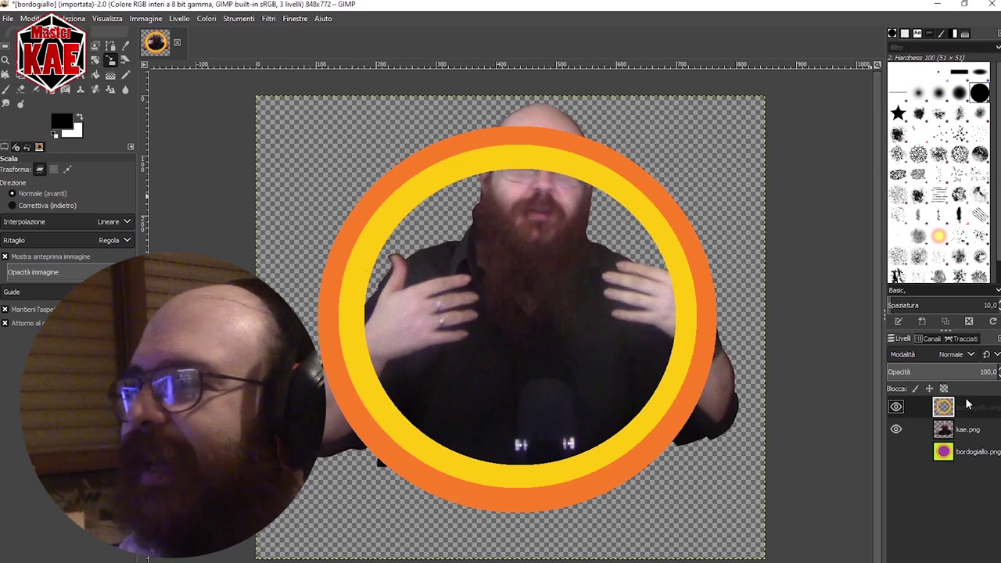
Step: Outline the forearm crossing the ring's left side with Free Select, delete that area from the ring layer and clear the selection
click(107, 18)
mouse_move(133, 61)
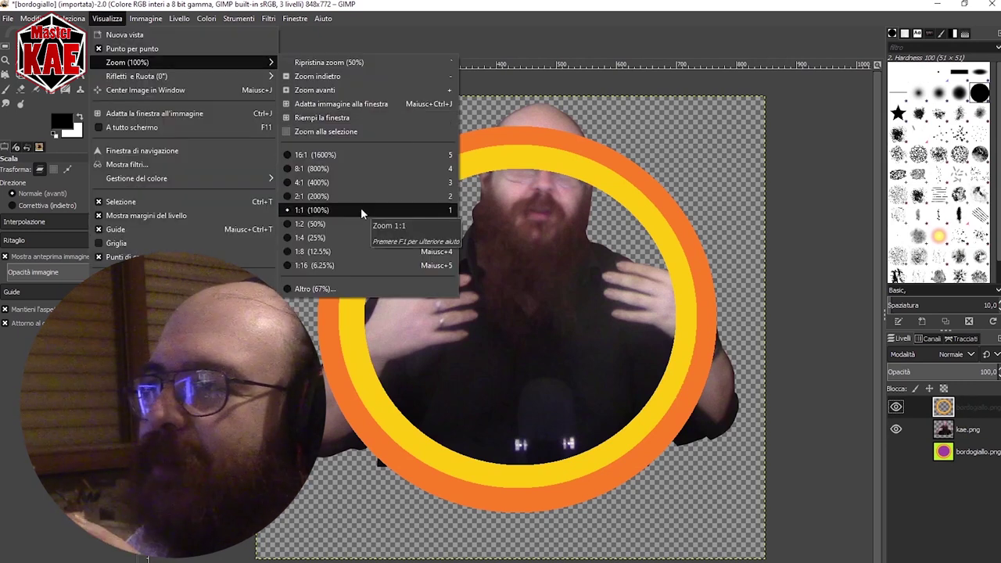
click(360, 208)
drag(874, 329, 875, 382)
key(f)
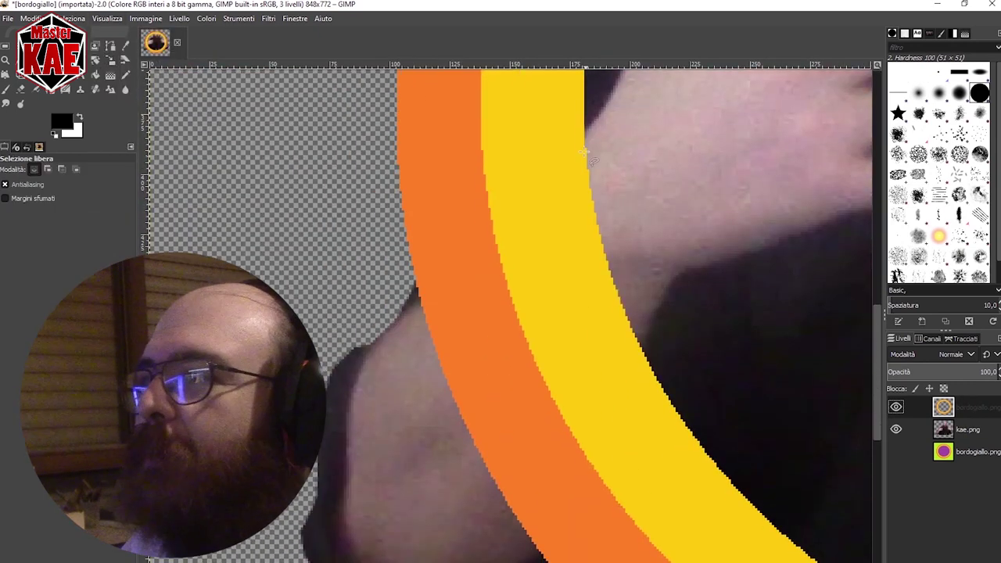
click(896, 407)
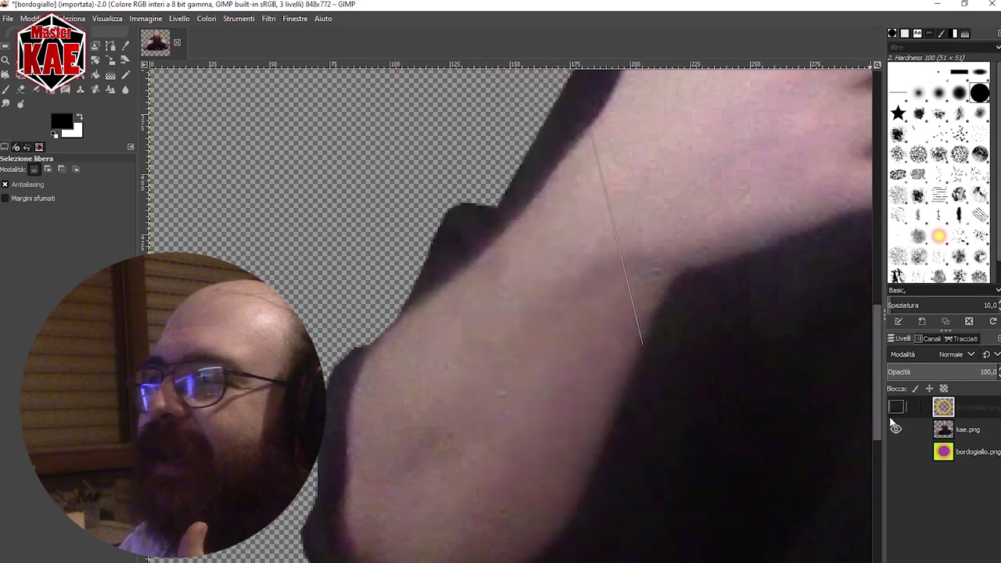
mouse_move(418, 295)
mouse_down()
mouse_move(492, 243)
mouse_move(557, 160)
mouse_up()
click(895, 407)
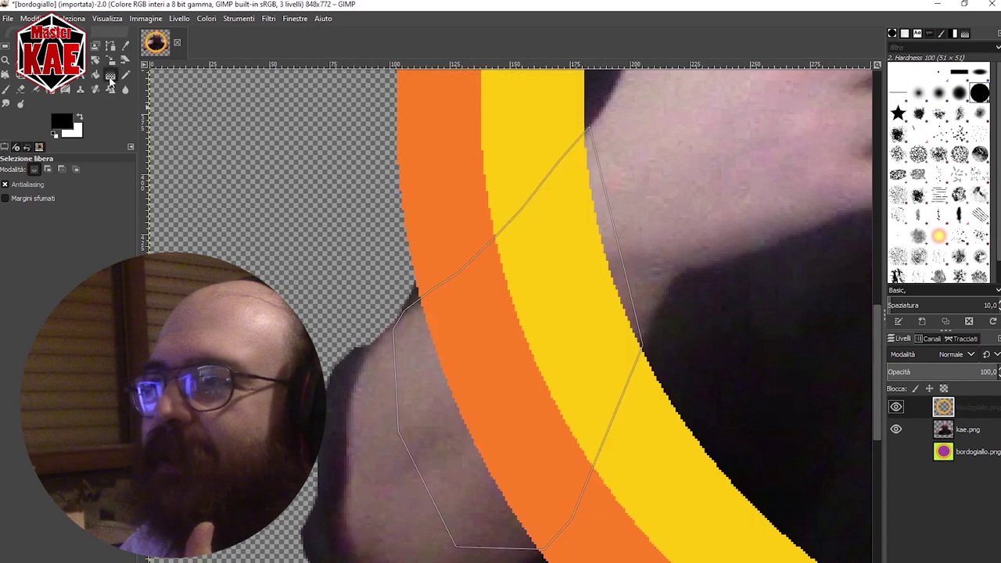
click(110, 76)
key(Delete)
key(f)
right_click(442, 357)
click(576, 454)
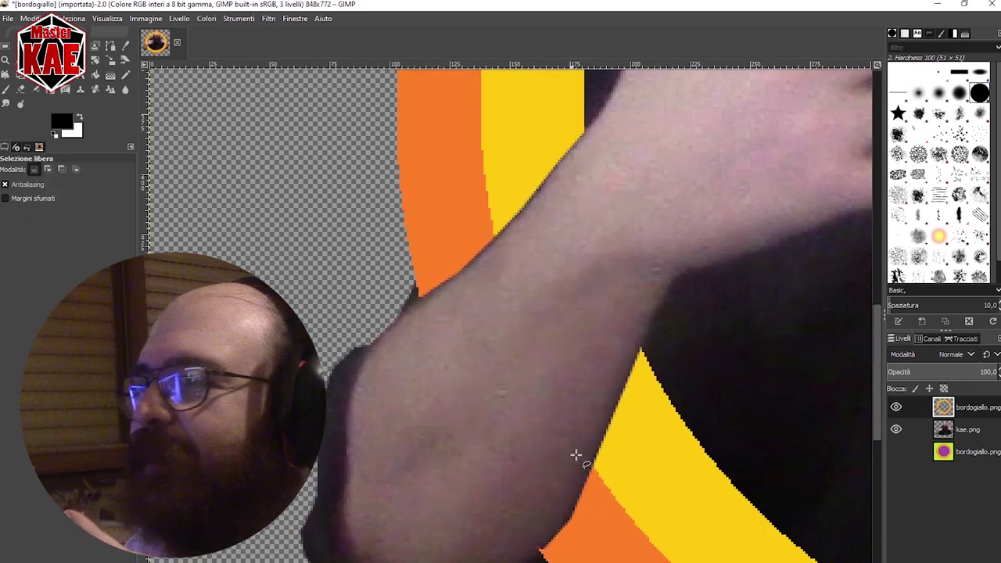
Step: Outline the hand and forearm with the wristwatch using Free Select, delete that area from the ring layer and clear the selection
click(110, 75)
drag(313, 561, 770, 561)
mouse_move(878, 420)
mouse_down()
mouse_move(878, 365)
mouse_move(877, 401)
mouse_up()
key(f)
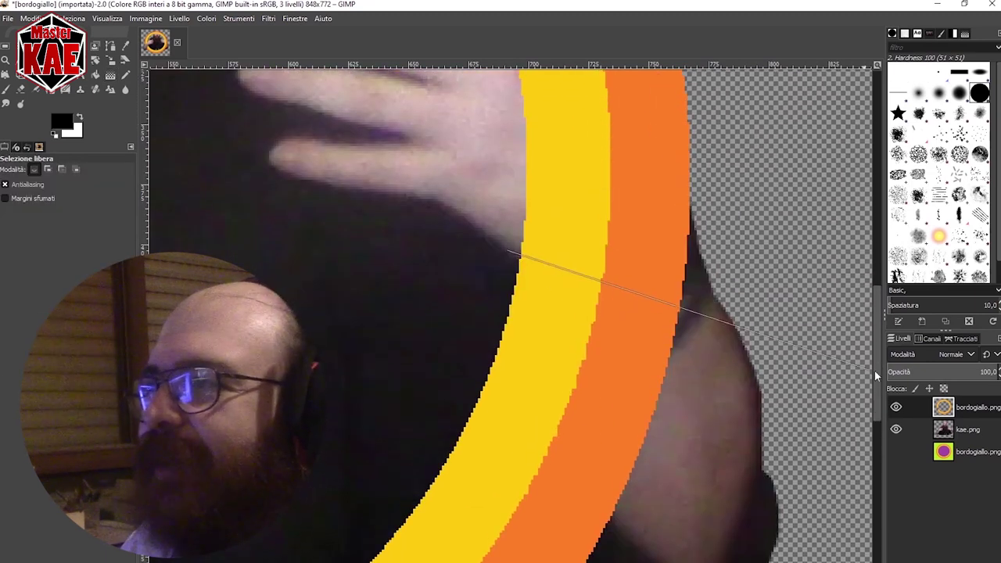
click(896, 407)
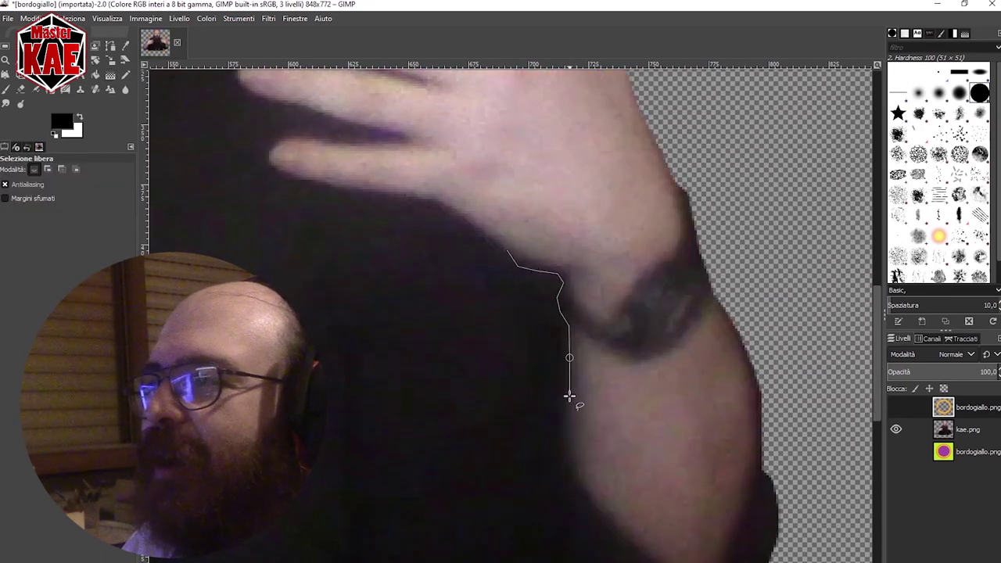
scroll(552, 324, down, 3)
click(544, 377)
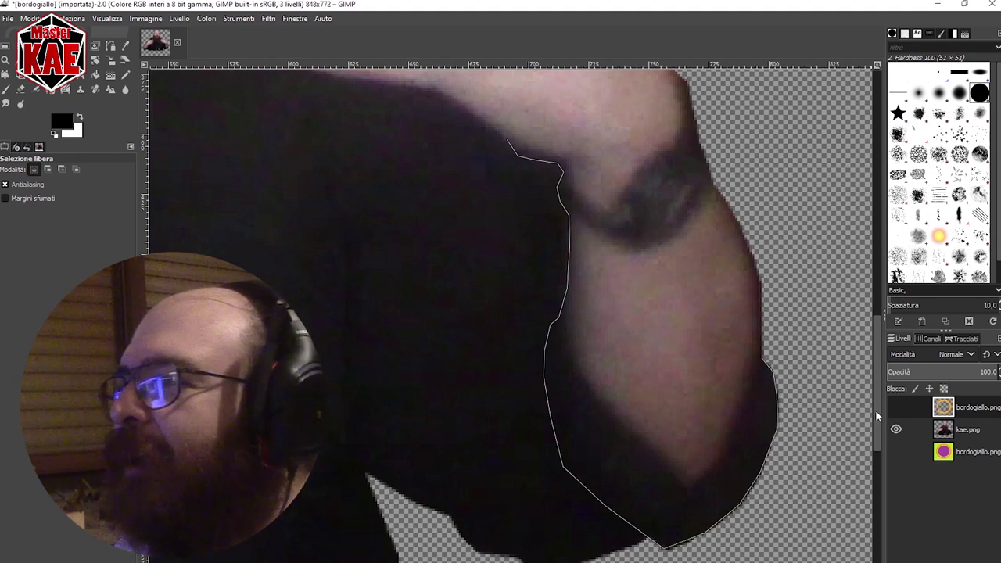
scroll(875, 410, up, 4)
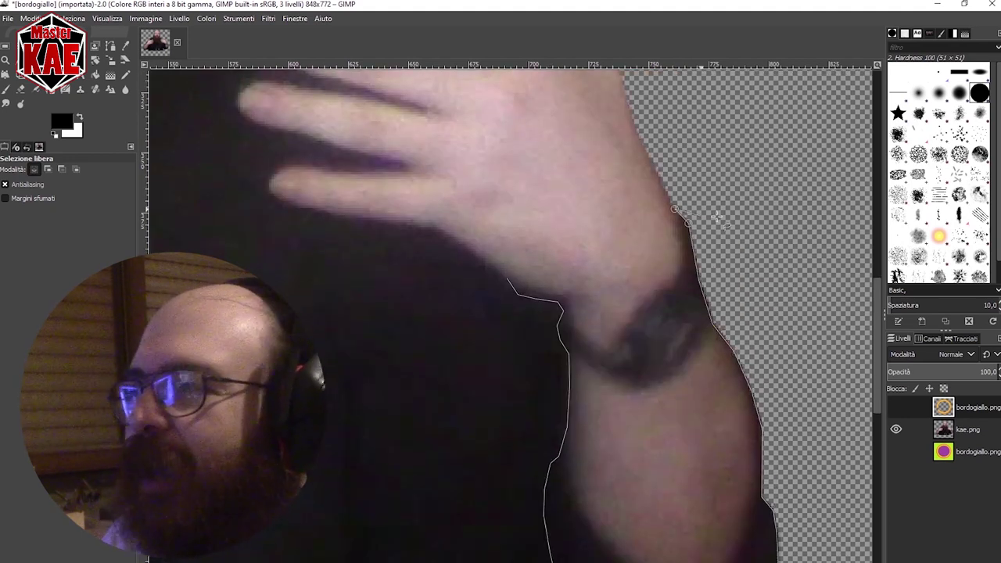
scroll(716, 217, up, 5)
click(609, 192)
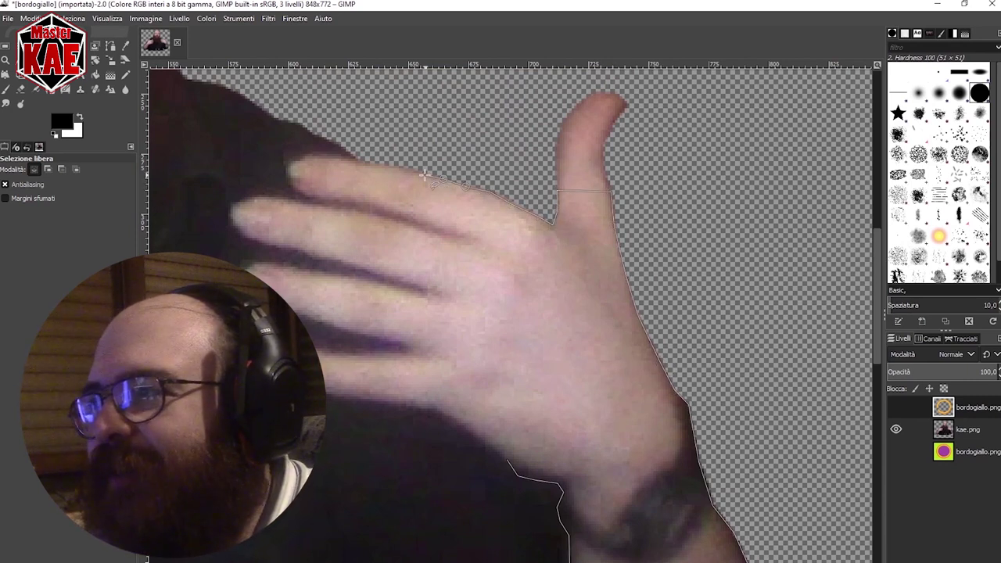
click(896, 407)
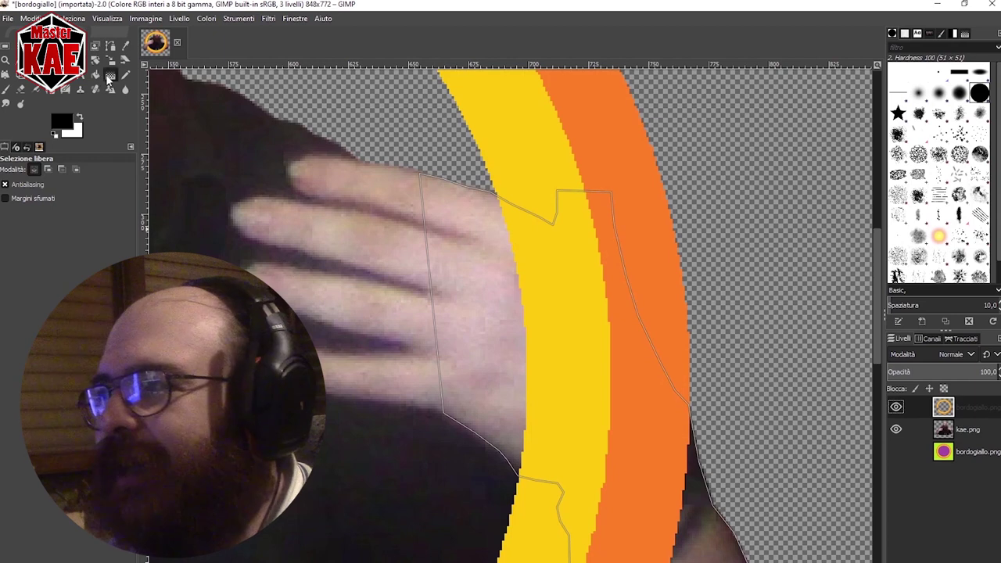
click(111, 75)
key(Delete)
right_click(484, 329)
mouse_move(505, 376)
click(602, 362)
Step: Outline the raised thumb tip of the wristwatch hand with Free Select and delete that area from the ring layer
key(f)
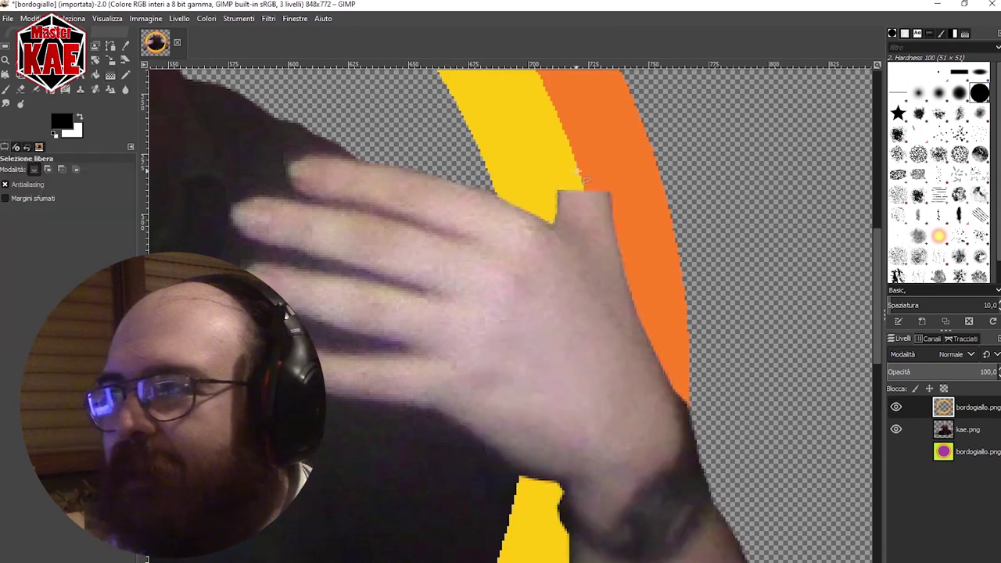
click(896, 407)
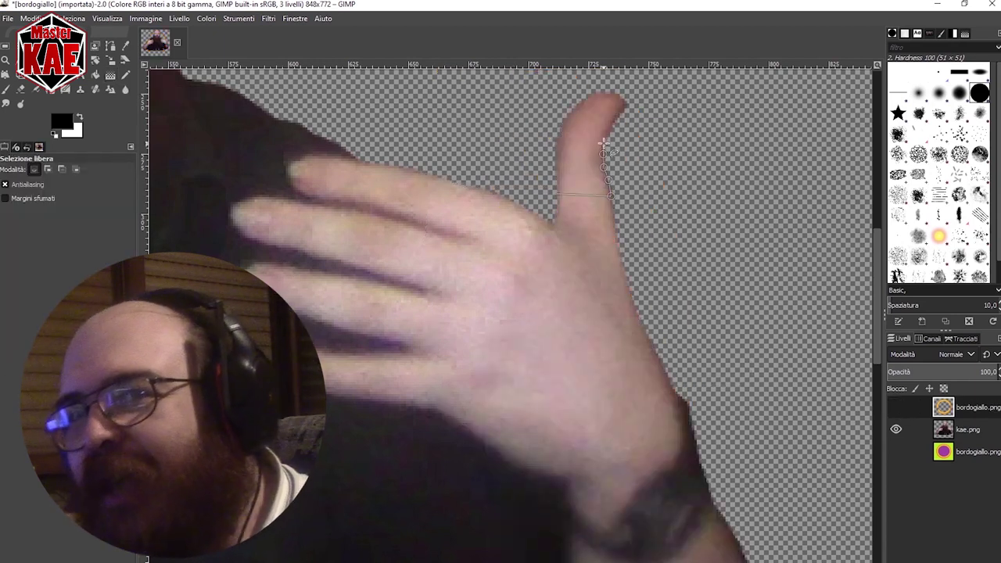
click(615, 94)
click(596, 92)
click(580, 101)
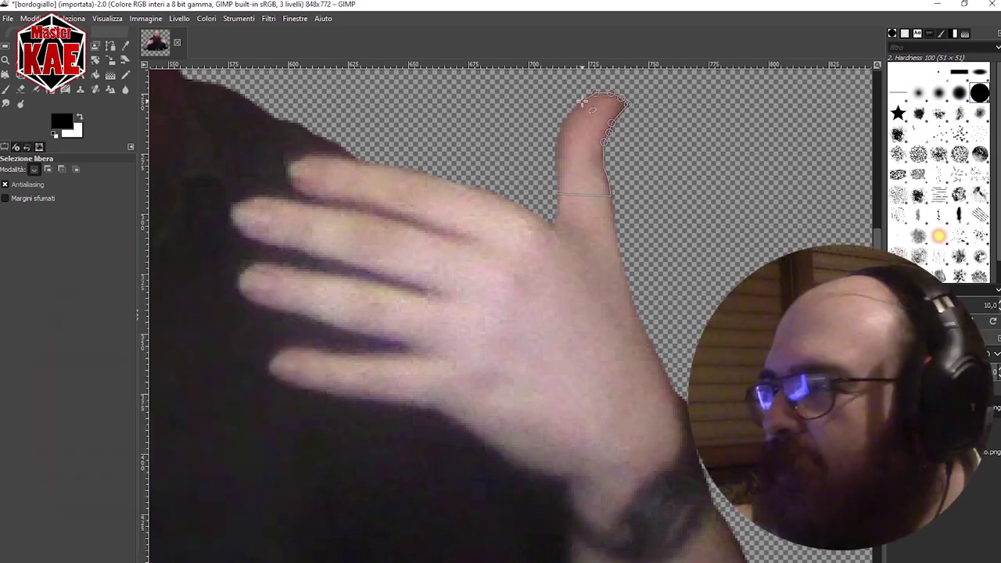
click(562, 125)
click(555, 157)
click(558, 193)
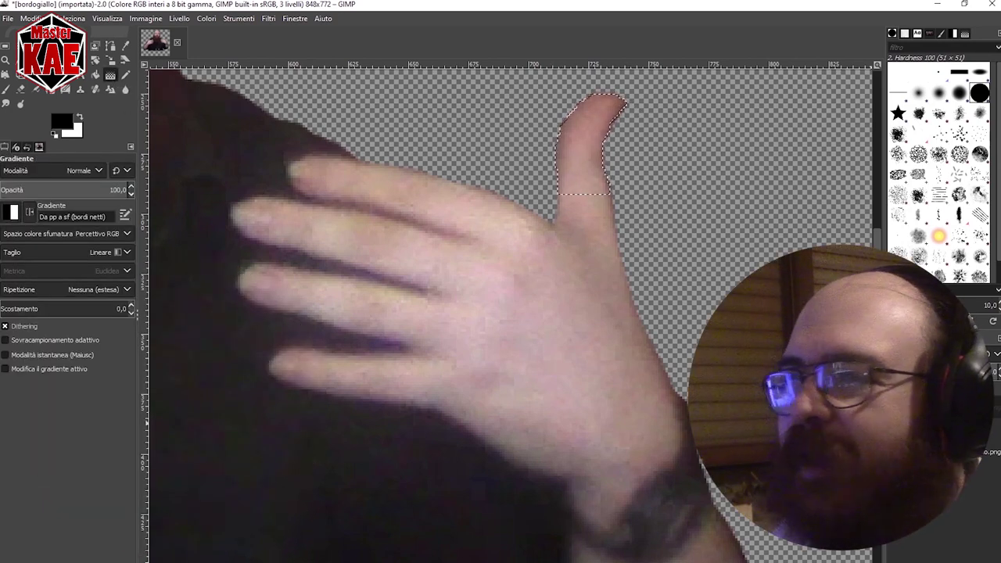
Step: Clear the ring over the head and the dark remnant at its lower edge, with the purple disc shown behind the figure without green
click(107, 18)
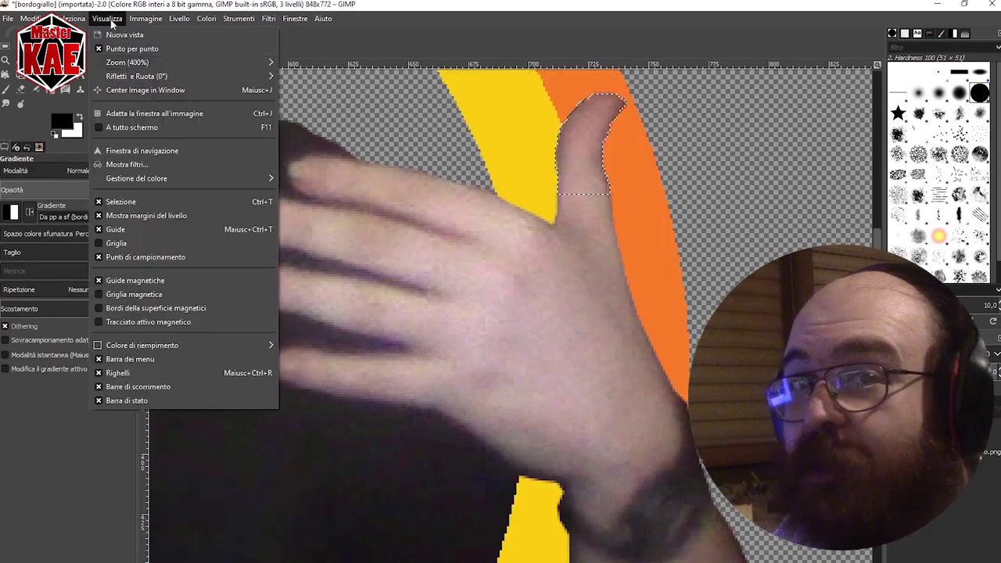
key(shift+ctrl+j)
key(r)
drag(459, 101, 623, 186)
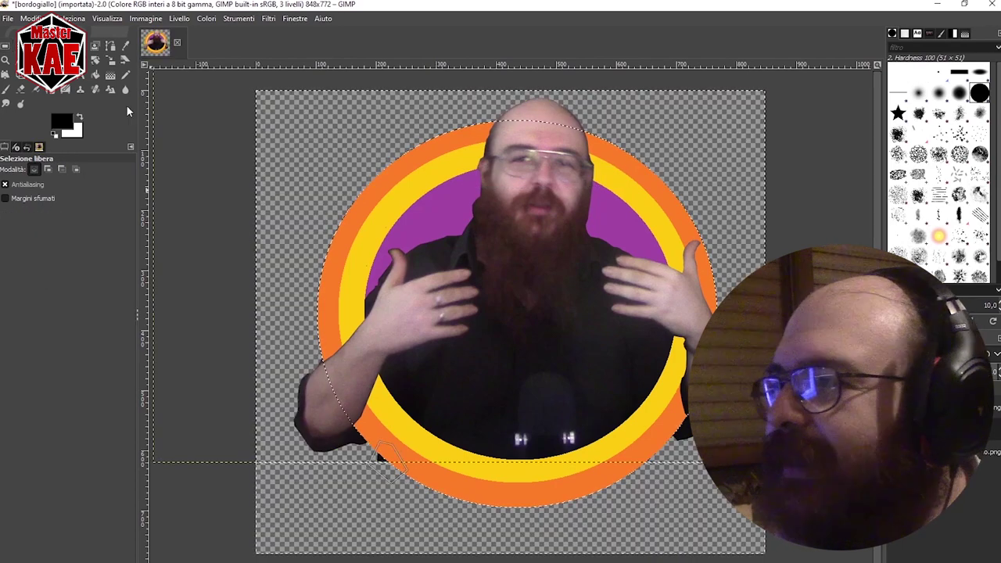
click(110, 75)
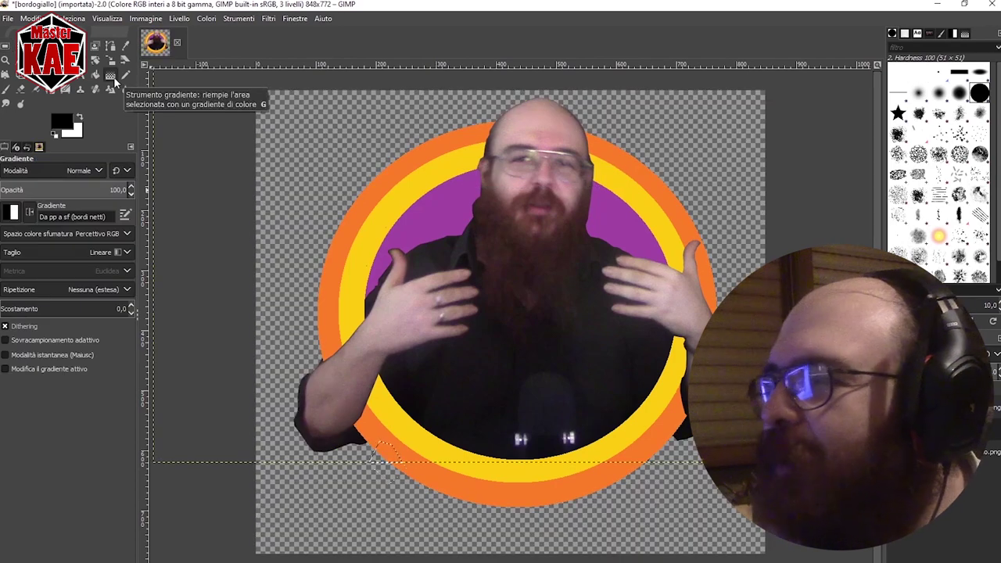
Step: Export the finished token as Kae giallo.png in the personaggi folder and close the image without saving it
click(8, 18)
click(39, 206)
text(Kae giallo)
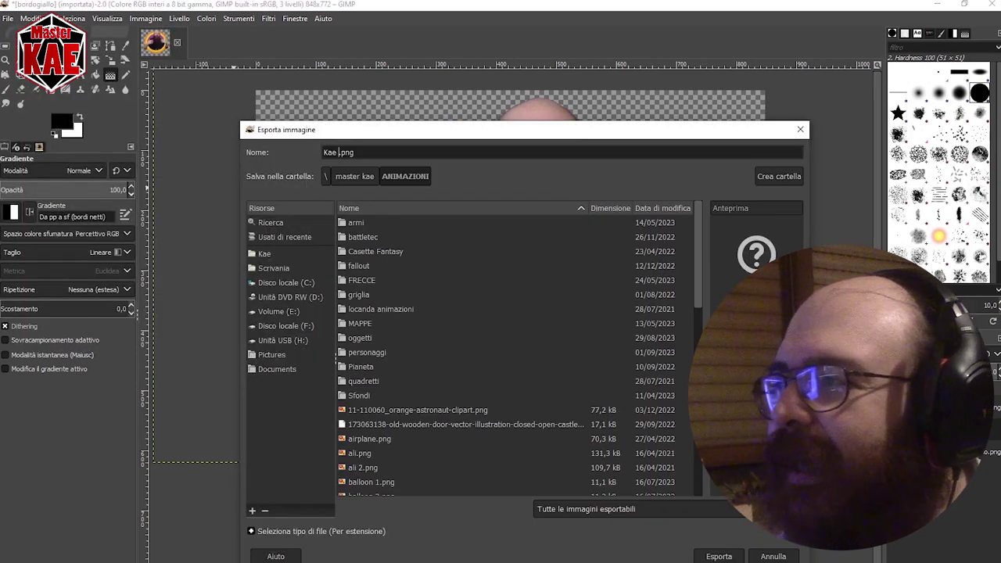
double_click(367, 352)
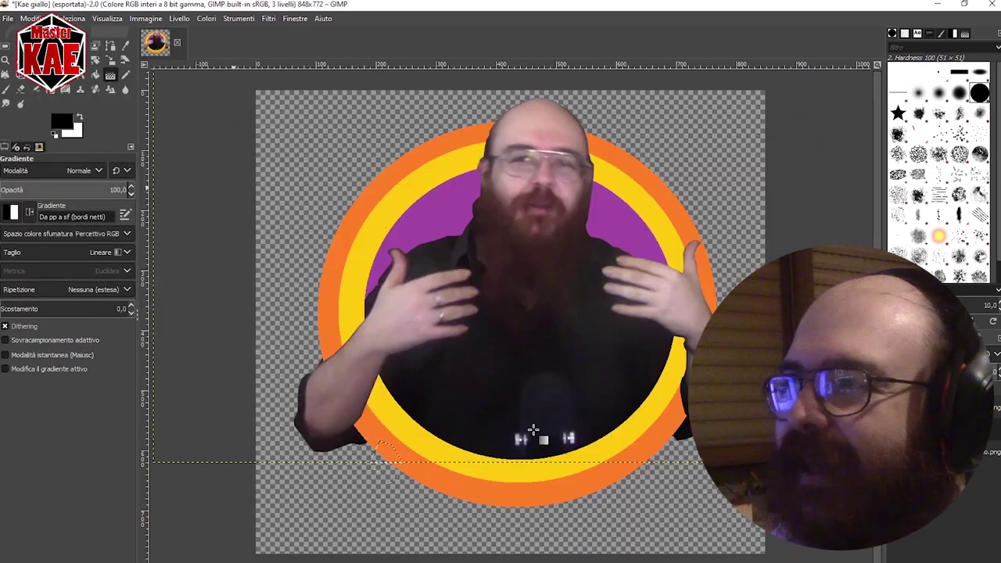
click(177, 42)
key(ctrl+d)
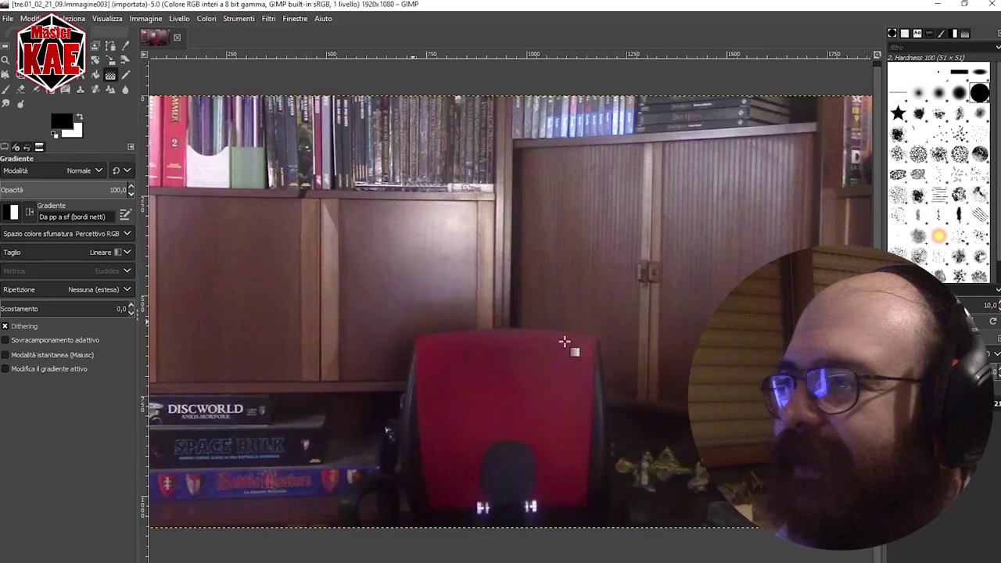
Step: Add an alpha channel to the layer of the empty red chair still
right_click(891, 415)
click(852, 357)
scroll(508, 359, up, 3)
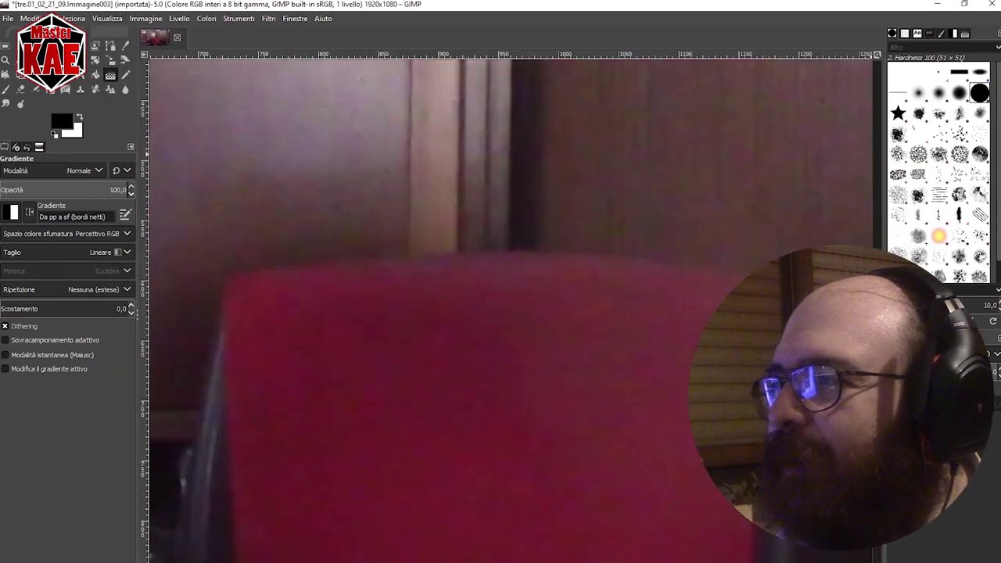
Step: Outline the microphone in front of the red chair, including its two bright side mounts and stem, with Free Select
scroll(508, 359, down, 4)
key(f)
click(107, 18)
mouse_move(133, 62)
click(328, 179)
drag(877, 422, 880, 487)
click(643, 478)
click(667, 480)
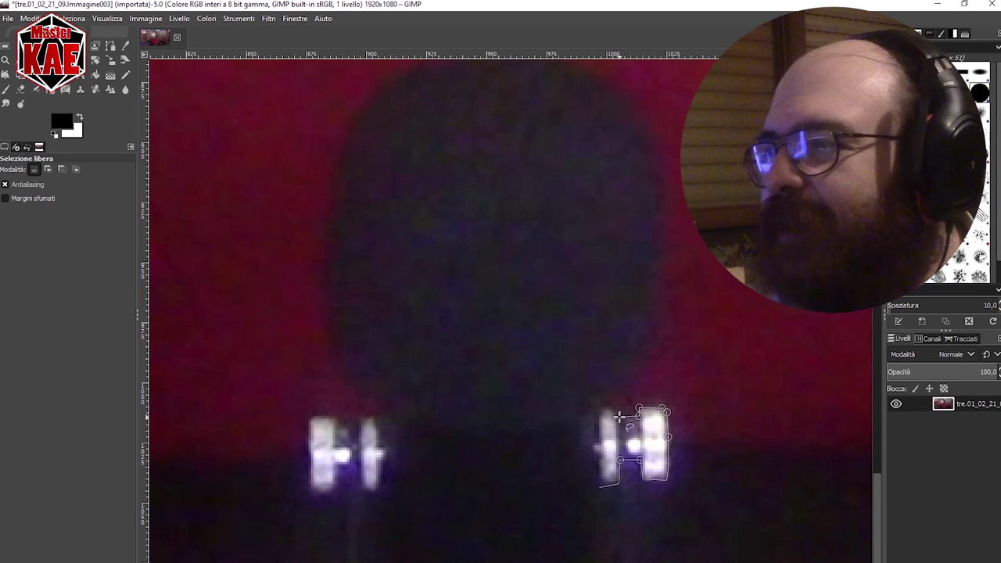
scroll(666, 327, up, 3)
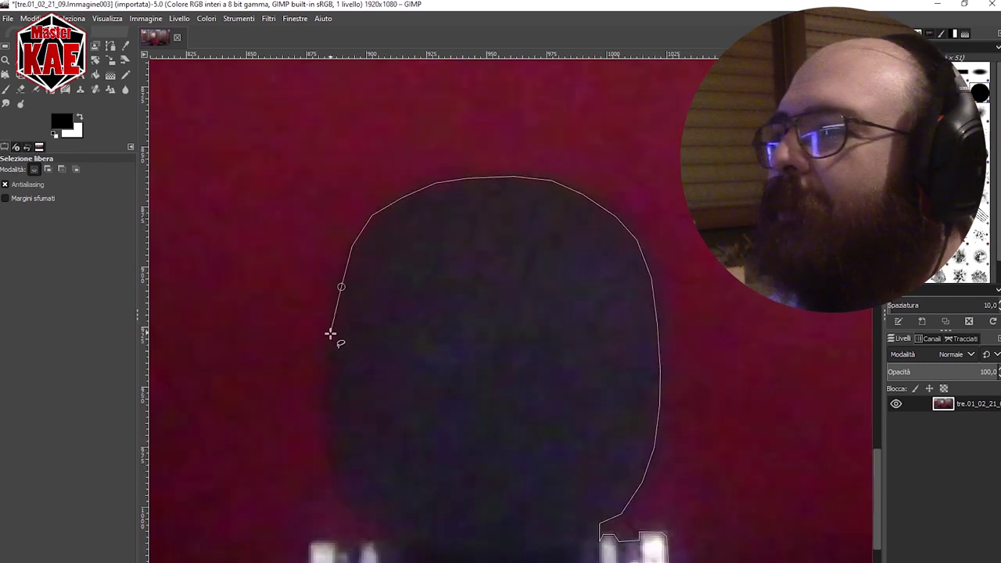
scroll(877, 469, down, 4)
click(363, 391)
click(385, 402)
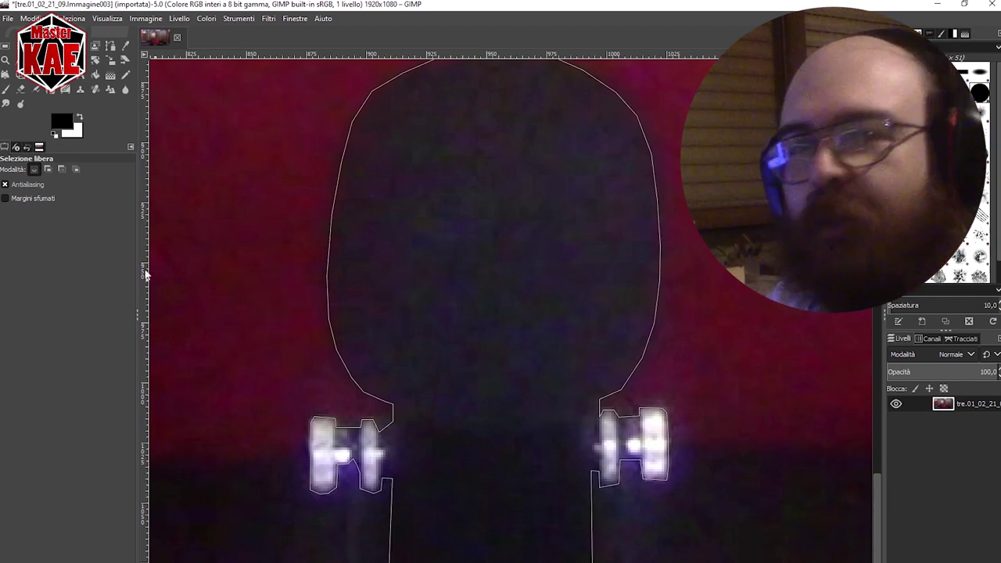
Step: Invert the microphone selection and delete everything around it, leaving only the microphone cutout
right_click(460, 324)
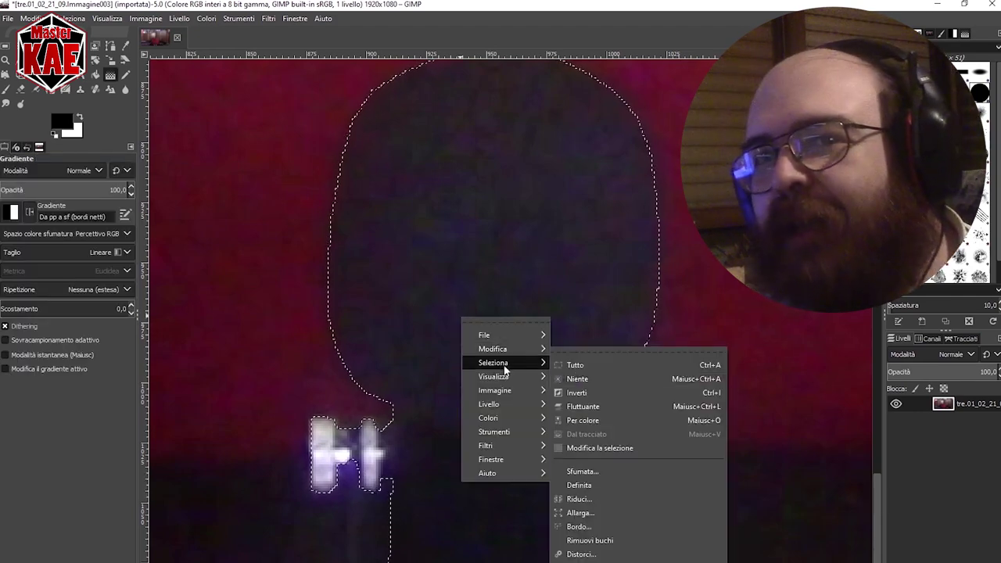
click(569, 397)
key(Delete)
click(380, 161)
right_click(416, 312)
click(529, 376)
Step: Export the microphone cutout as tre.01_02_21_09.Immagine003.png in the miniature folder
click(7, 18)
click(74, 206)
click(447, 152)
key(BackSpace)
key(BackSpace)
key(BackSpace)
text(png)
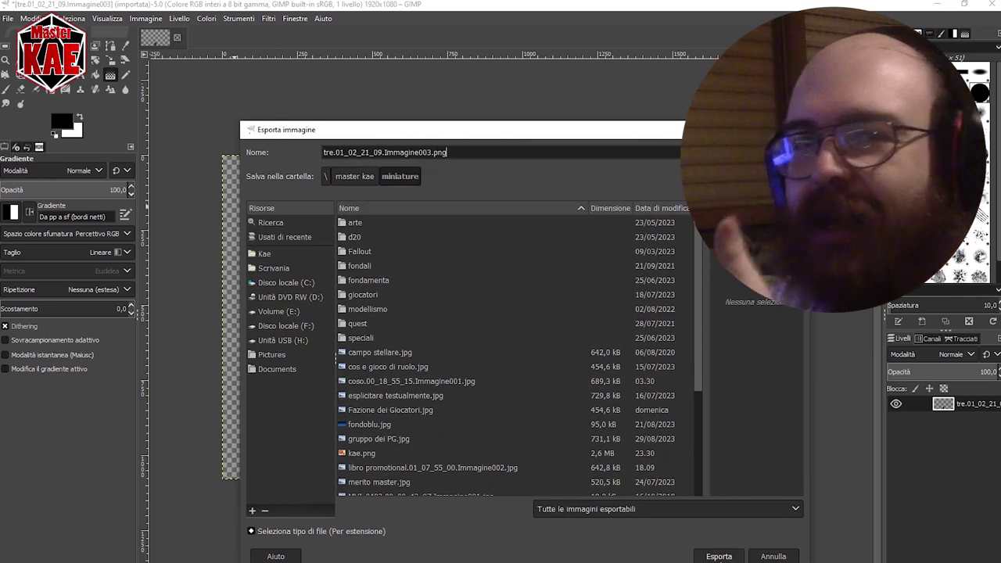
key(Return)
Step: Switch to Adobe Premiere Pro and create a project bin named animazione
mouse_move(316, 551)
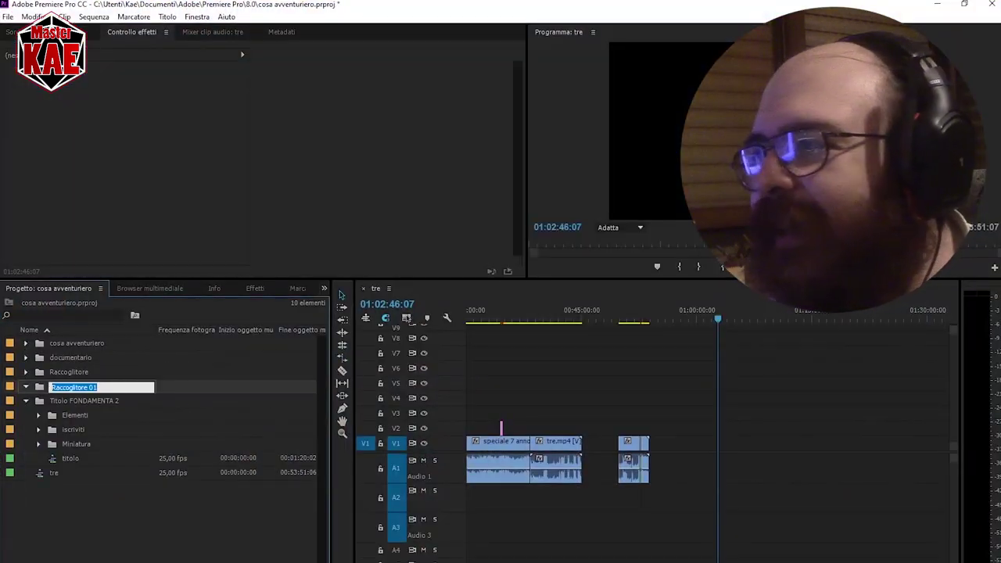
text(animazi)
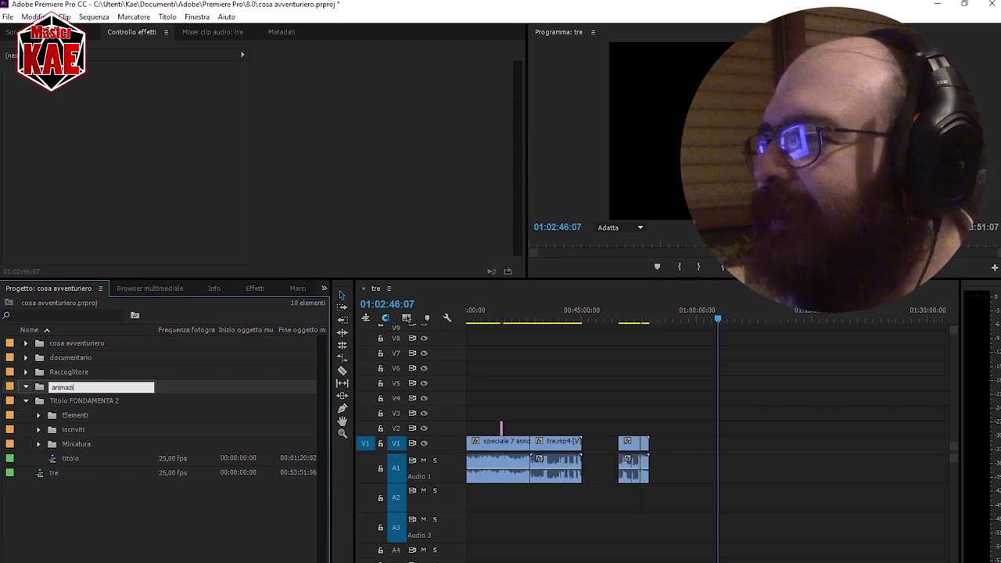
text(one)
key(Tab)
Step: Import the two tre.01_02_21_09 stills, the chair scene and the microphone cutout, into the animazione bin
drag(158, 391, 149, 386)
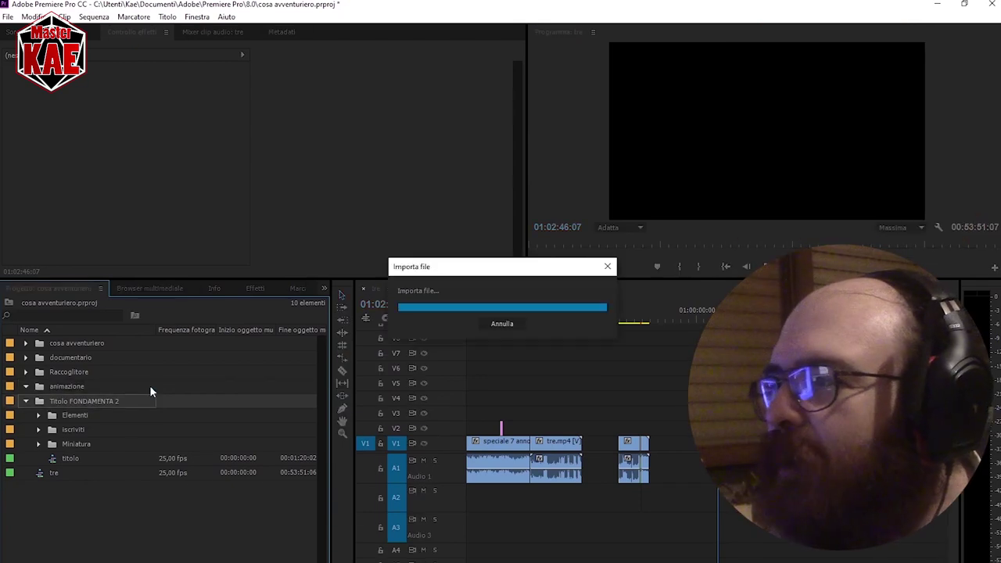
key(alt+Tab)
drag(638, 369, 224, 390)
Step: Import Kae giallo.png from the ANIMAZIONI > personaggi folder into the animazione bin and put the file window away
click(641, 169)
double_click(774, 223)
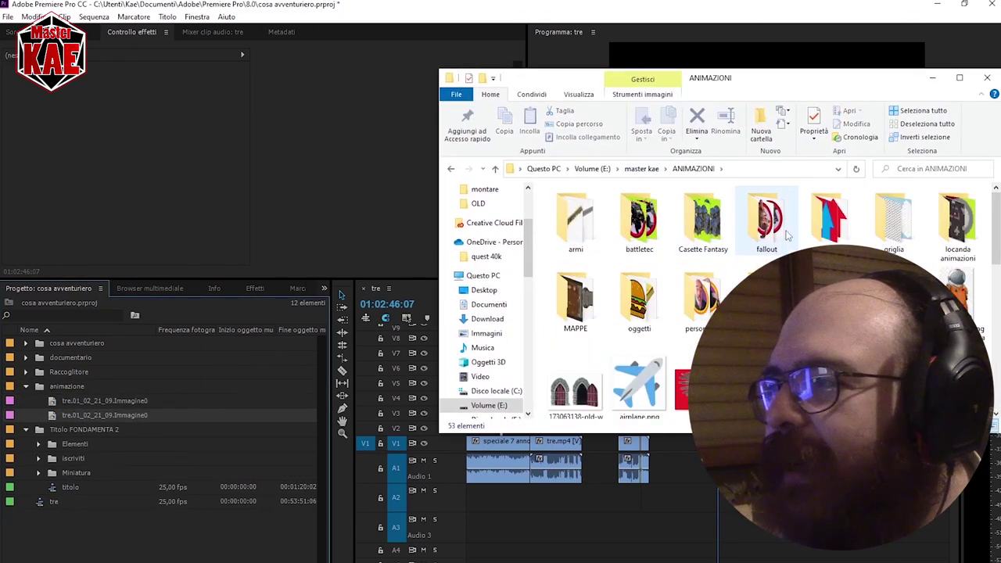
double_click(702, 293)
drag(993, 214, 988, 288)
drag(893, 299, 231, 385)
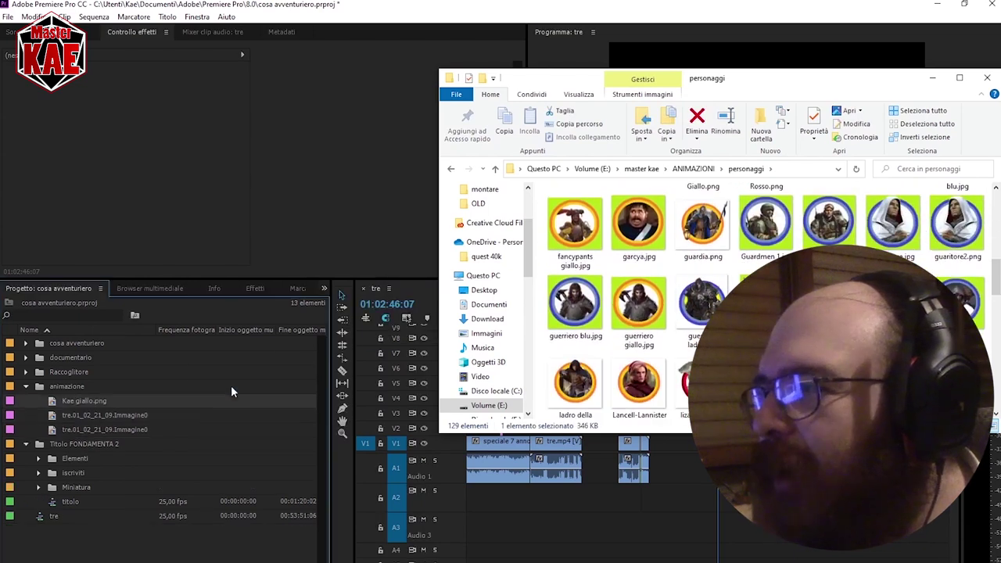
click(932, 78)
Step: Stack the microphone cutout, the chair still and Kae giallo.png on an empty stretch of the timeline near 00:58:03
drag(140, 429, 683, 319)
drag(621, 555, 765, 554)
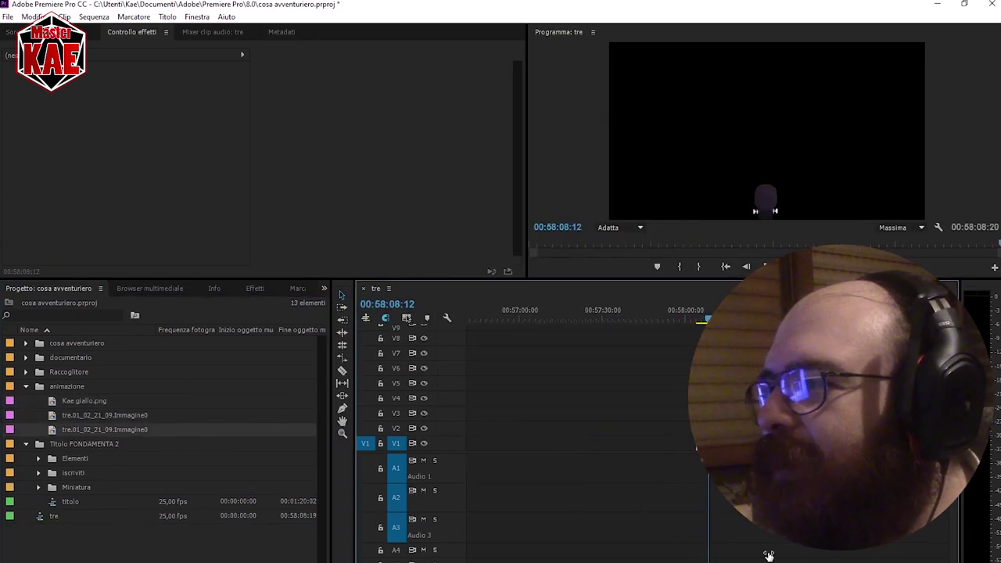
drag(140, 415, 227, 417)
drag(156, 400, 701, 428)
Step: Scale Kae giallo.png to about 152% and position it over the chair, behind the microphone, at about 909, 785
click(50, 80)
drag(699, 133, 661, 133)
drag(805, 159, 795, 183)
click(707, 412)
click(71, 80)
click(756, 193)
mouse_move(822, 176)
mouse_down()
mouse_move(805, 169)
mouse_move(806, 179)
mouse_up()
click(707, 429)
click(72, 80)
Step: Keyframe the token's position and scale at 00:58:17:03, and raise it to about 902, 693 just before that point
drag(708, 318, 732, 318)
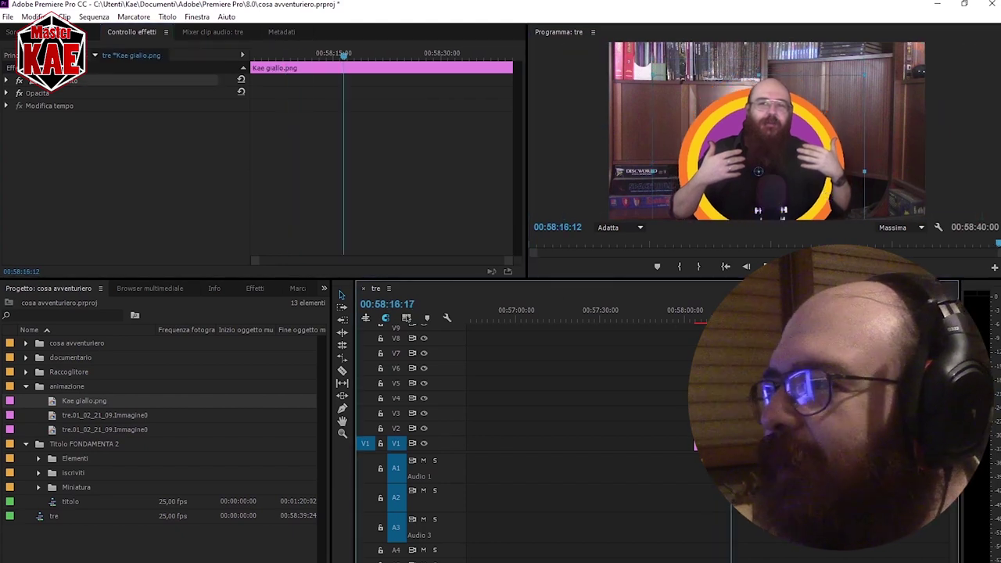
click(6, 80)
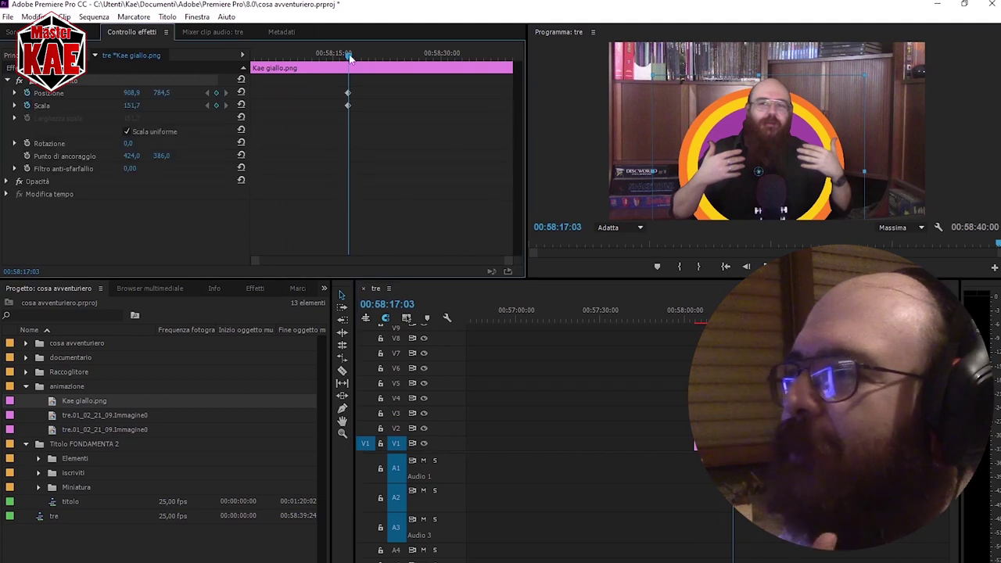
drag(350, 57, 339, 57)
drag(719, 203, 718, 187)
Step: Move the token sideways toward the frame's edge at the clip's start, 00:58:03:12, and preview its slide-in to the chair
drag(340, 57, 250, 57)
drag(747, 197, 580, 199)
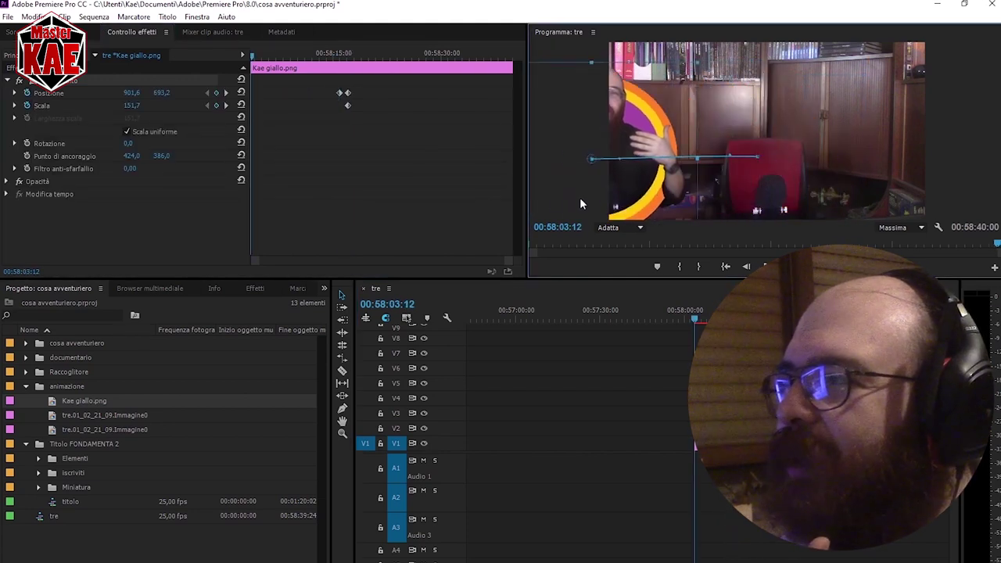
key(space)
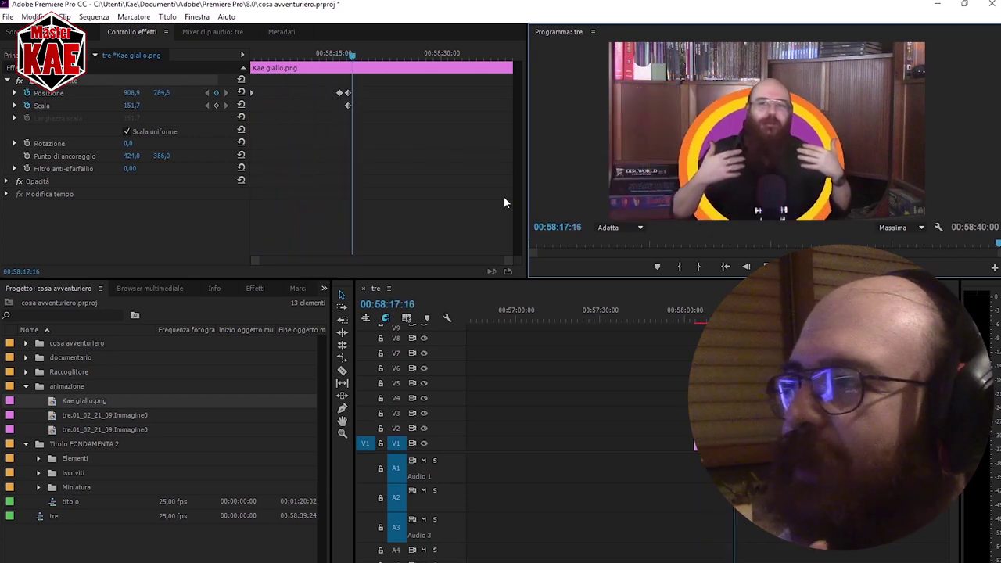
key(space)
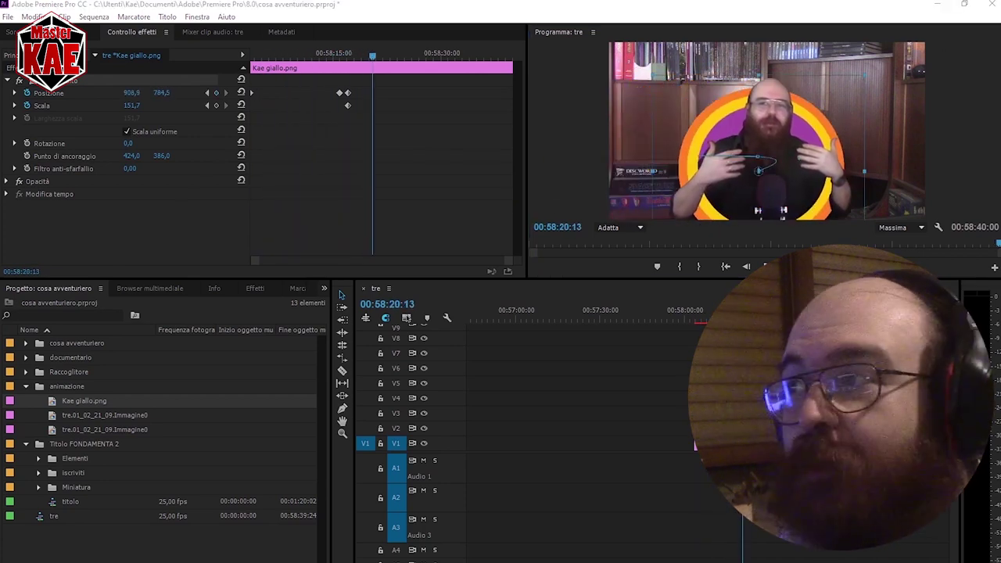
Step: Import copertina blù.jpg into the animazione bin, place it on the timeline, and shrink it to about 52% beside the figure's raised hand
drag(420, 399, 274, 409)
click(770, 313)
drag(783, 427, 798, 428)
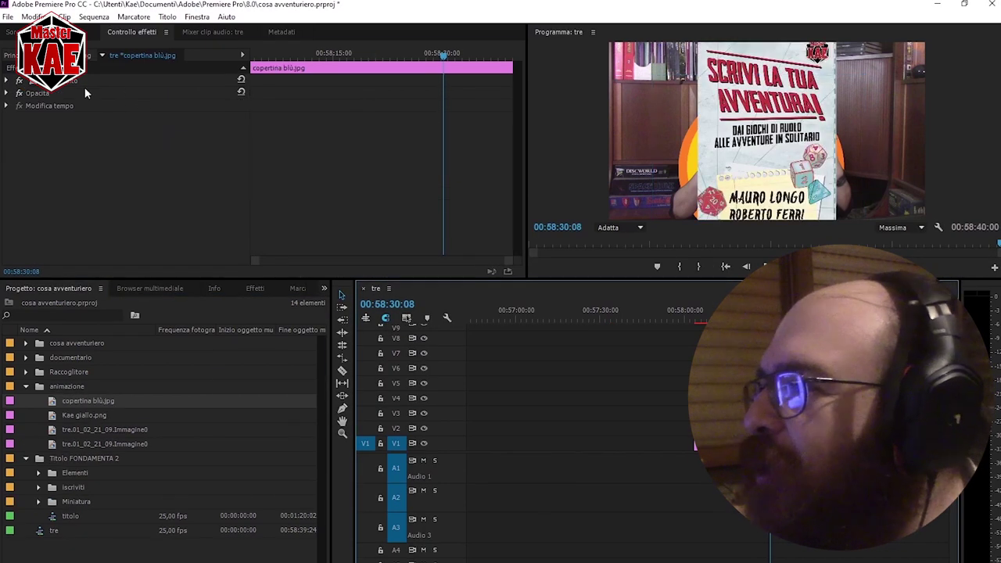
click(84, 81)
drag(835, 131, 802, 130)
drag(776, 171, 854, 171)
click(735, 443)
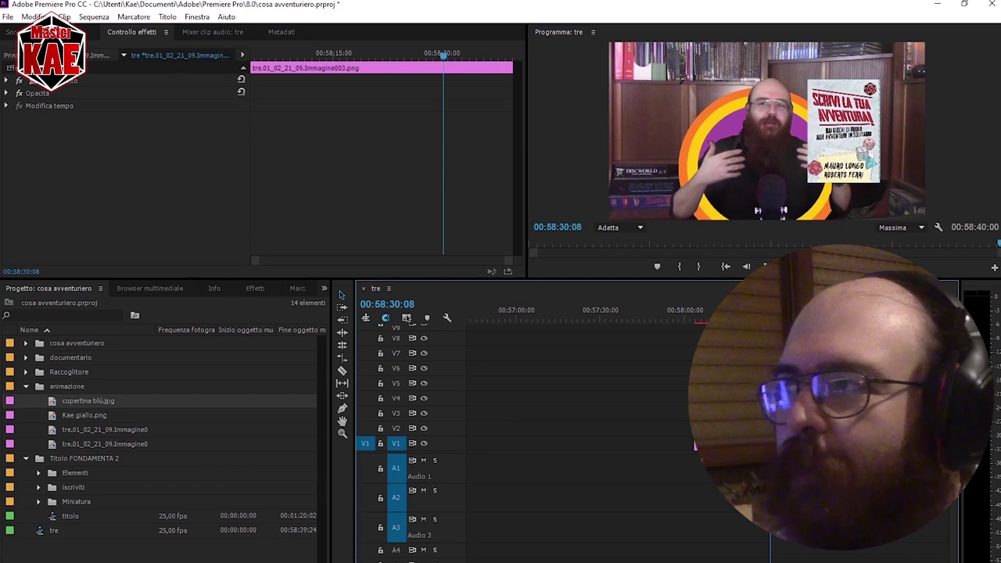
shift+click(735, 427)
click(734, 313)
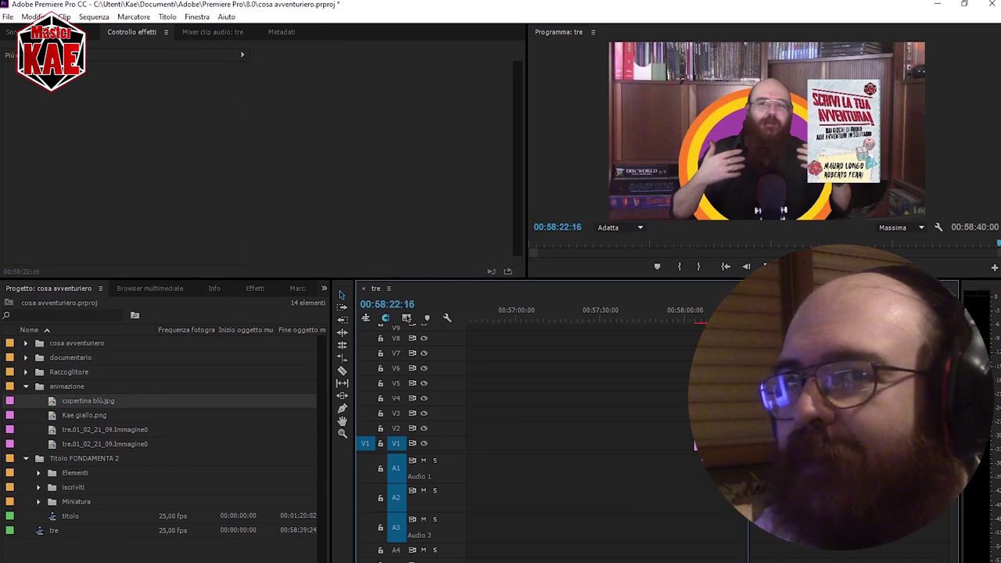
click(734, 443)
click(7, 80)
Step: Raise the book cover to about 1446, 449 beside the hand and keyframe its position and scale at 00:58:24:03
click(704, 428)
drag(388, 57, 362, 63)
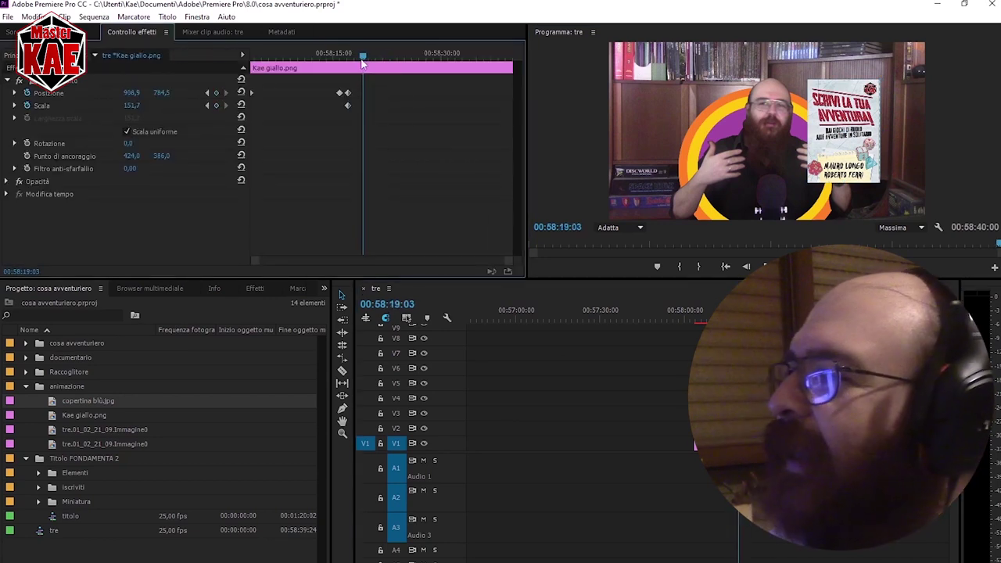
click(735, 413)
click(84, 81)
mouse_move(836, 152)
mouse_down()
mouse_move(767, 192)
mouse_move(839, 137)
mouse_up()
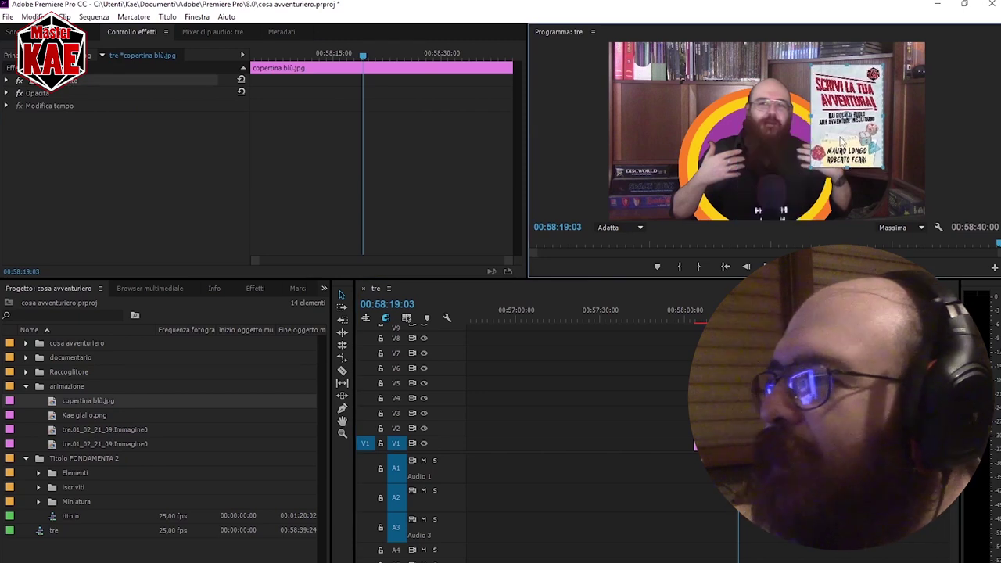
click(398, 59)
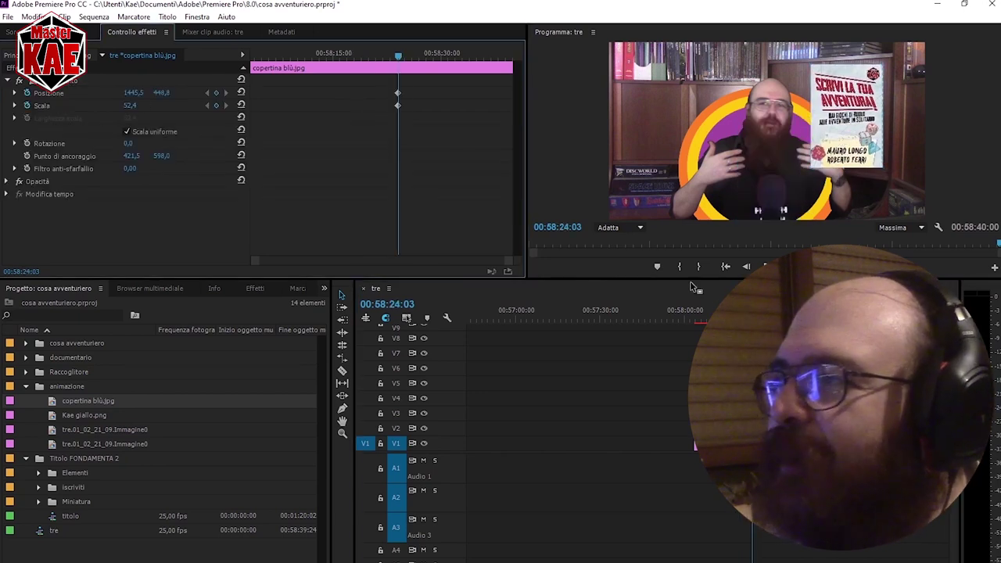
Step: Keyframe the book cover around 00:58:19 with scale 0 and its position over the figure's torso, at about 986, 744
drag(398, 60, 362, 60)
click(735, 413)
click(72, 82)
drag(846, 117, 771, 164)
drag(735, 164, 753, 164)
Step: Keyframe the book cover's rotation at 0° at 00:58:24:03 and at a negative tilt around 00:58:27
click(426, 54)
click(207, 93)
click(14, 143)
click(27, 143)
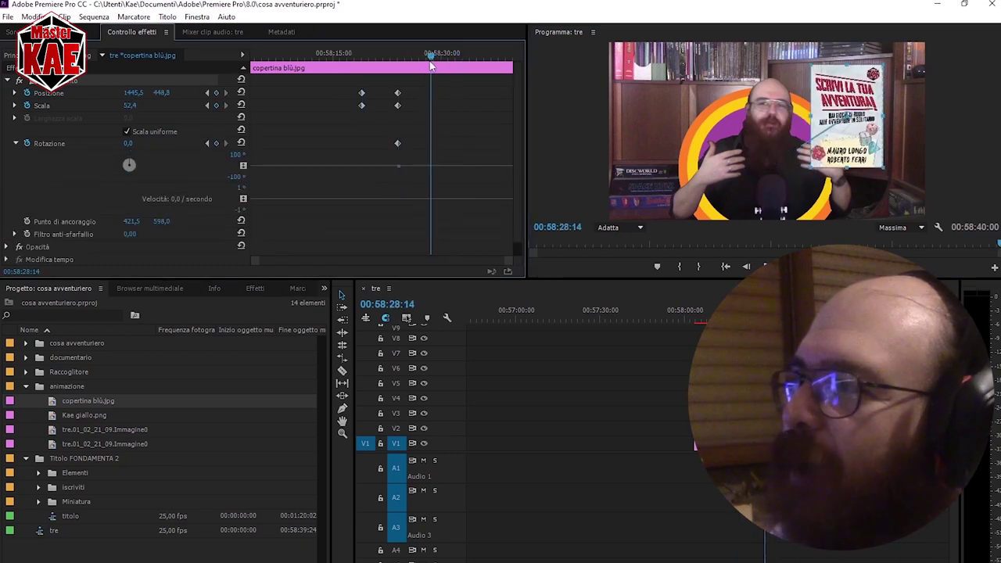
text(-28)
key(Return)
Step: Keyframe the book cover's rotation at 20° around 00:58:30 and back at 0° after it, and preview the whole animation
drag(422, 59, 445, 59)
click(135, 143)
text(20)
key(Return)
drag(692, 319, 694, 319)
key(space)
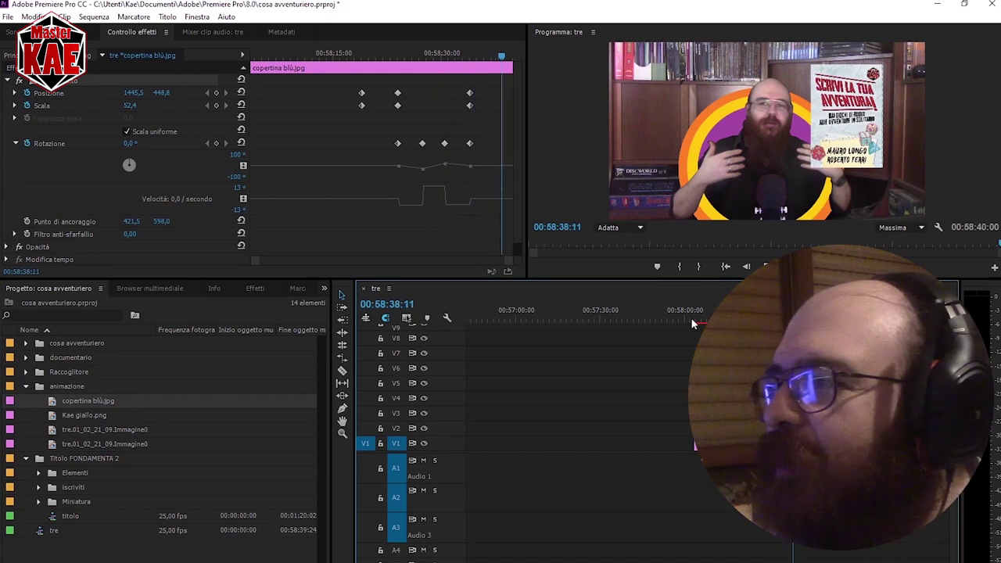
click(694, 318)
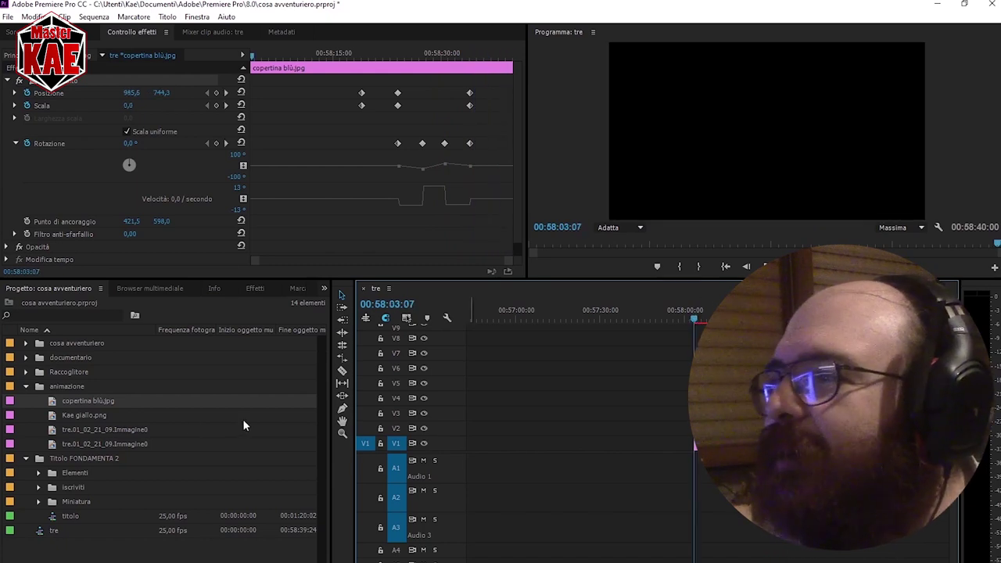
Step: Rename the tre sequence in the project as animazione
right_click(62, 529)
click(123, 256)
text(animazione)
key(Return)
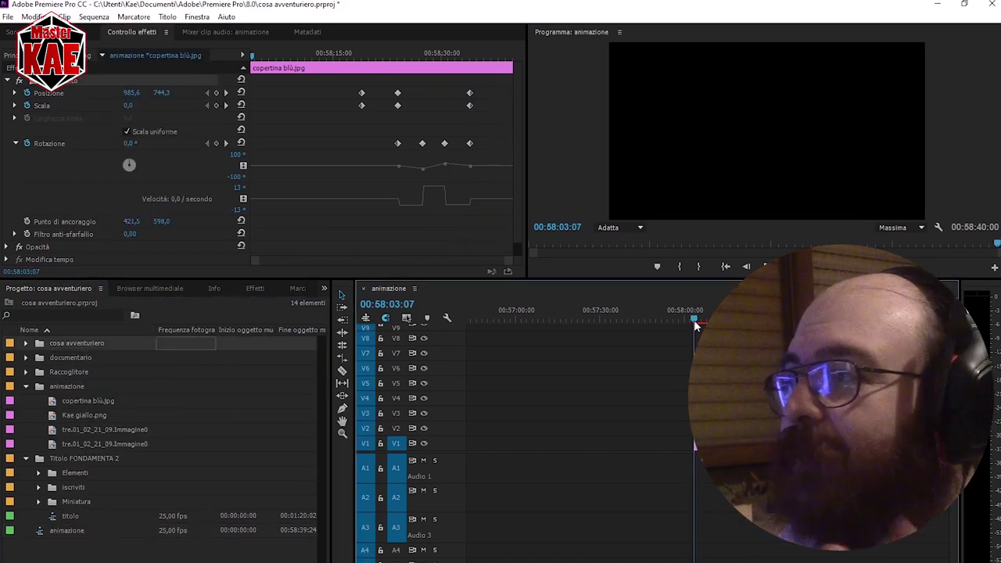
Step: Export the animation, starting at 00:58:03:12, as the H.264 video animazione.mp4 with maximum render quality
key(shift+Right)
click(10, 17)
mouse_move(47, 371)
click(239, 371)
click(253, 497)
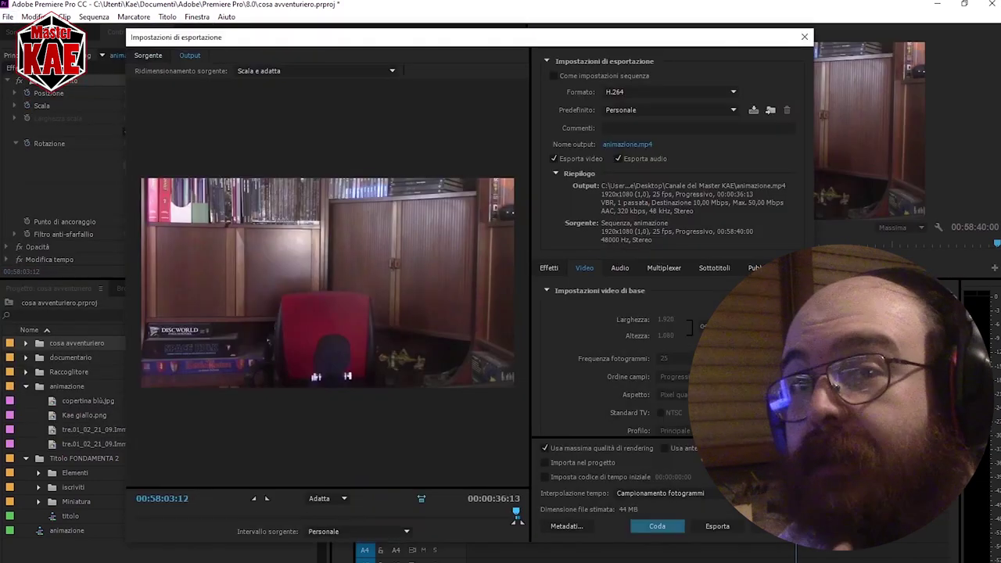
scroll(626, 344, down, 3)
click(732, 530)
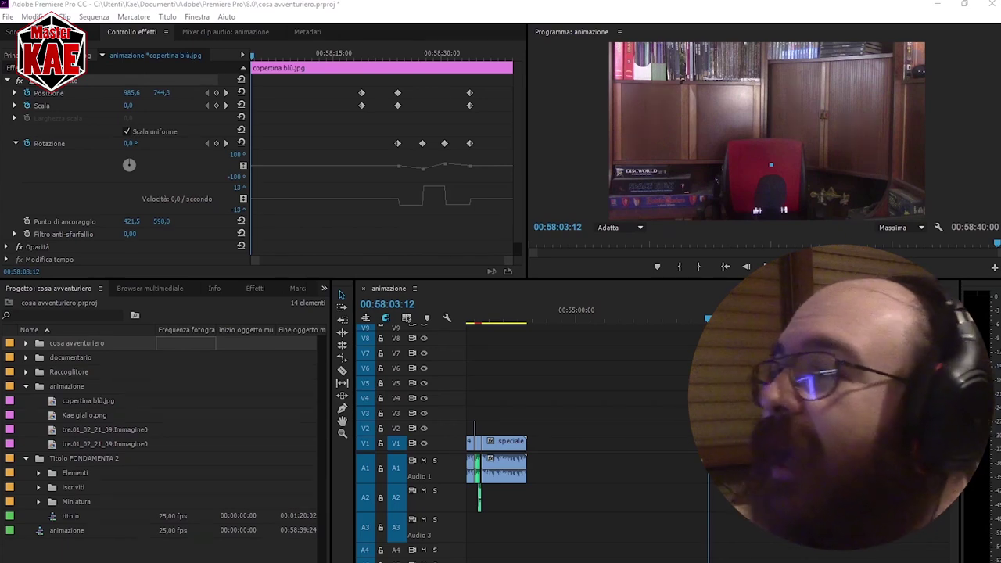
Step: Add animazione.mp4 to an empty stretch of the V1 track and set its clip speed to 50%
drag(242, 397, 615, 454)
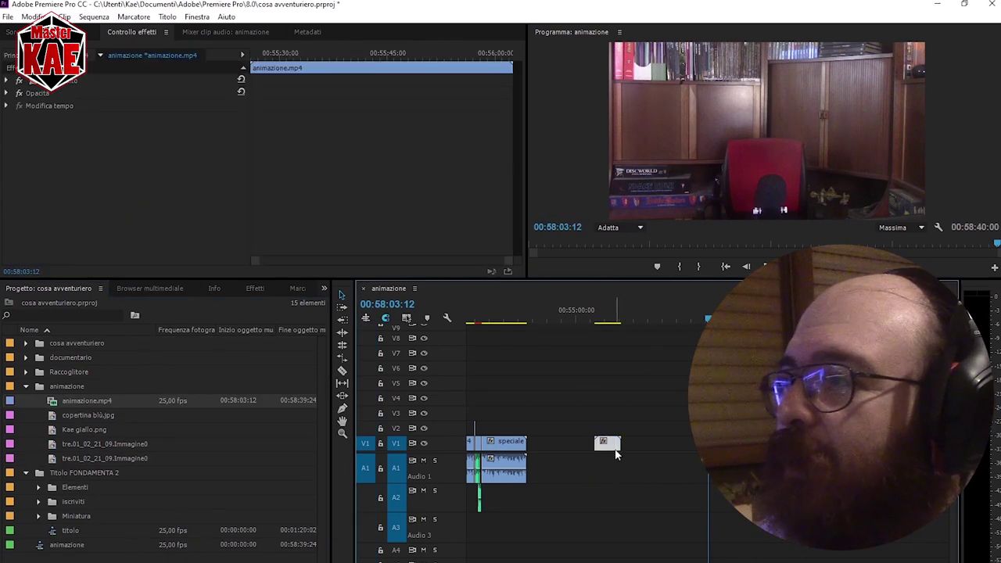
key(ctrl+r)
text(50)
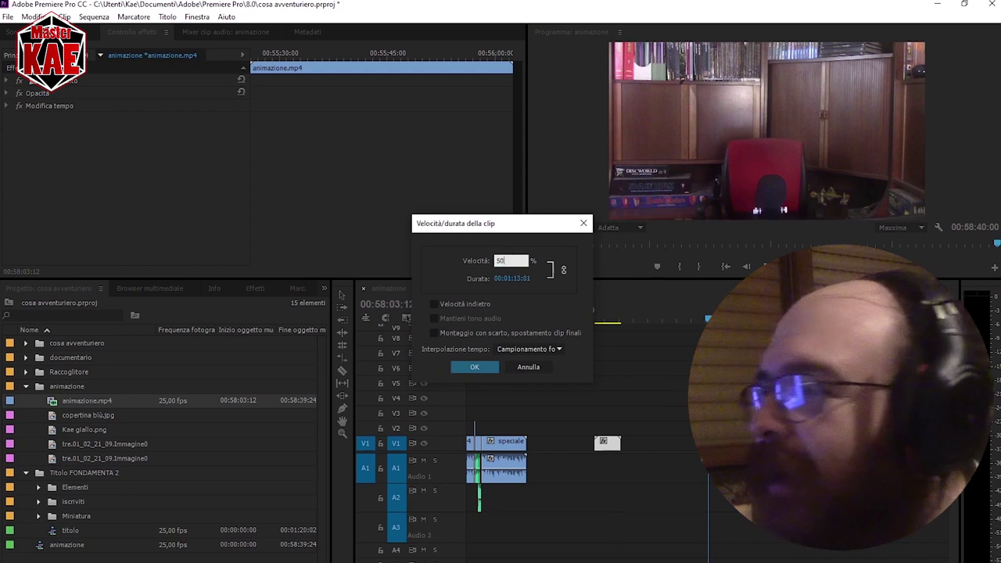
key(Return)
Step: Set the animazione.mp4 clip's speed to 200% and play it from its start
right_click(619, 442)
click(664, 348)
text(200)
key(Return)
click(594, 314)
key(space)
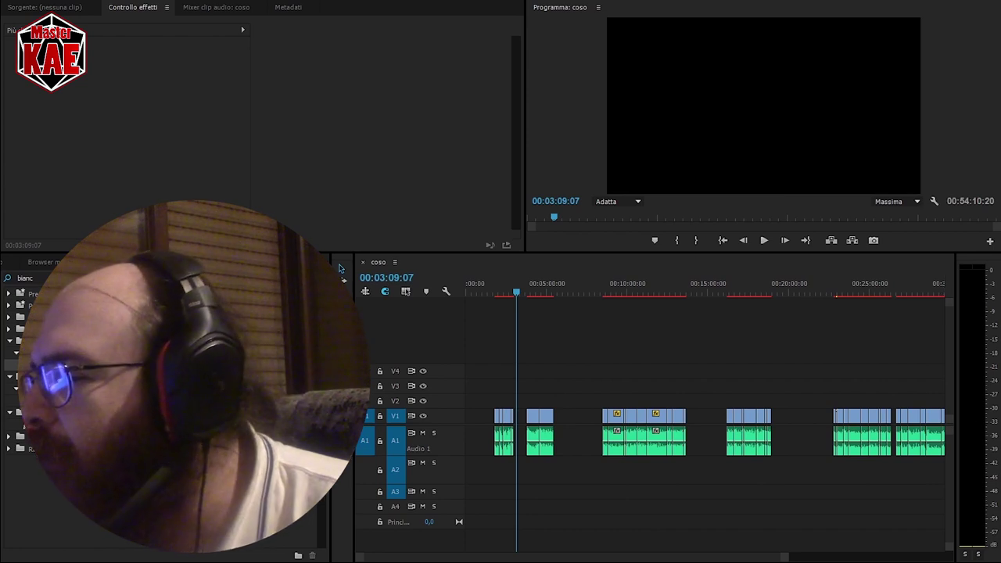
Step: In the coso sequence, shift the third clip block to about 13 minutes, move another block to 00:07:36:08, and go to 00:52:15:20
drag(782, 558, 891, 558)
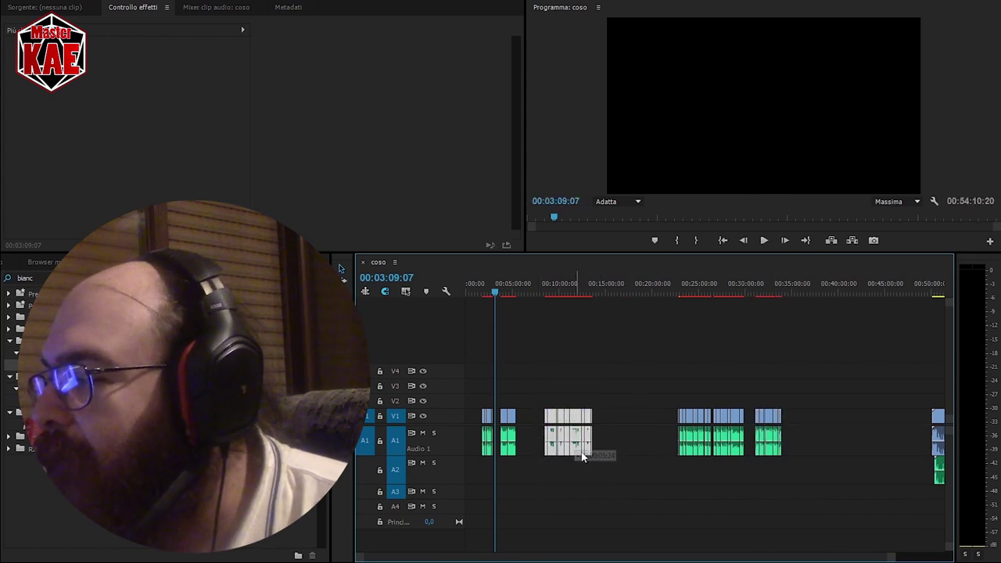
drag(623, 456, 625, 456)
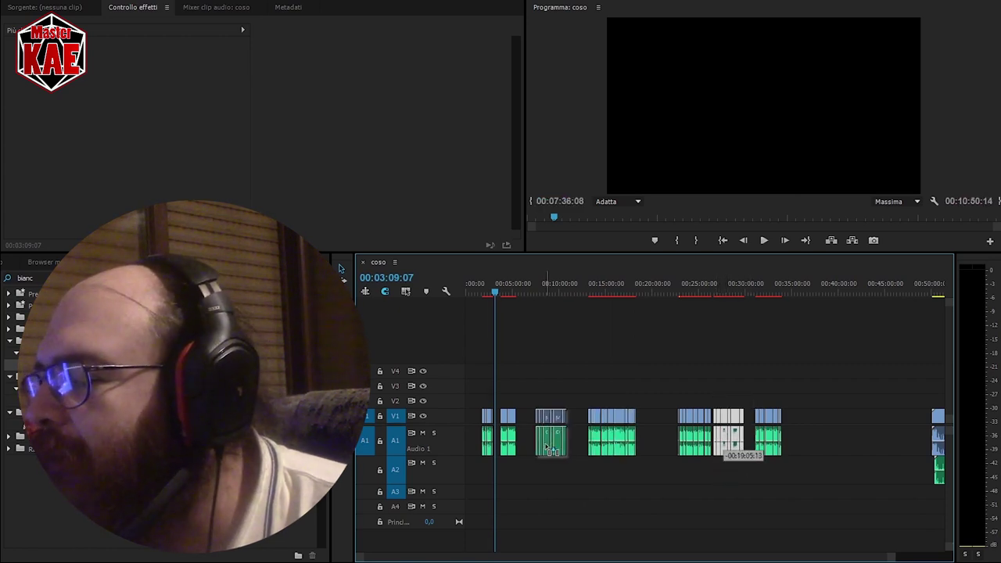
drag(547, 448, 548, 447)
drag(671, 557, 738, 557)
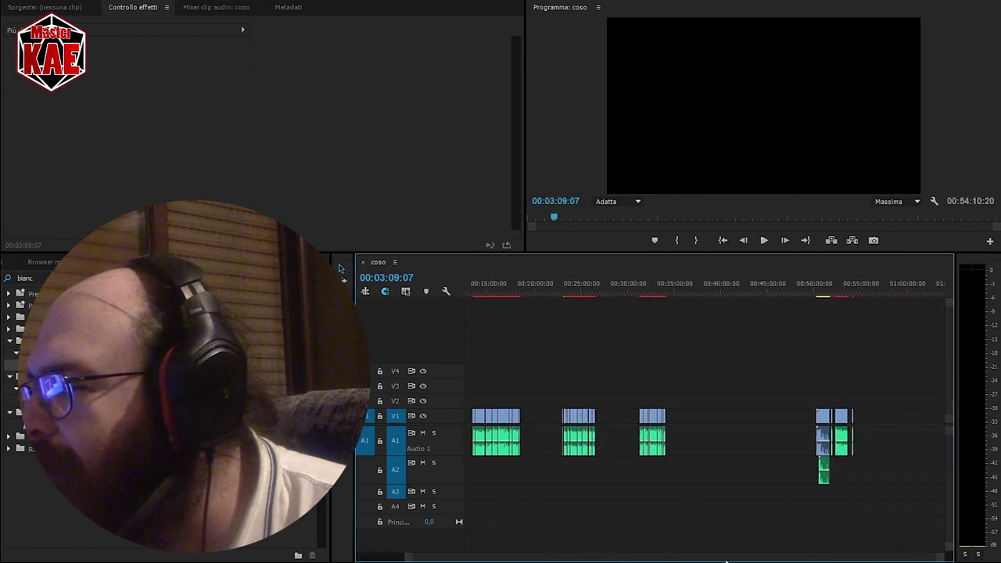
click(835, 293)
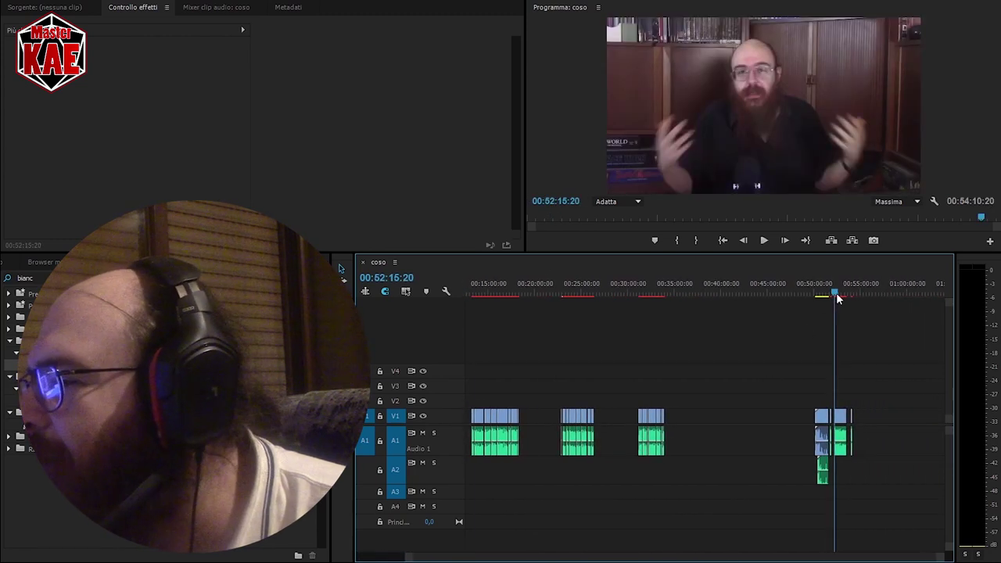
Step: Play the coso sequence from 00:52:58:02 and stop at 00:53:24:03
drag(836, 293, 843, 296)
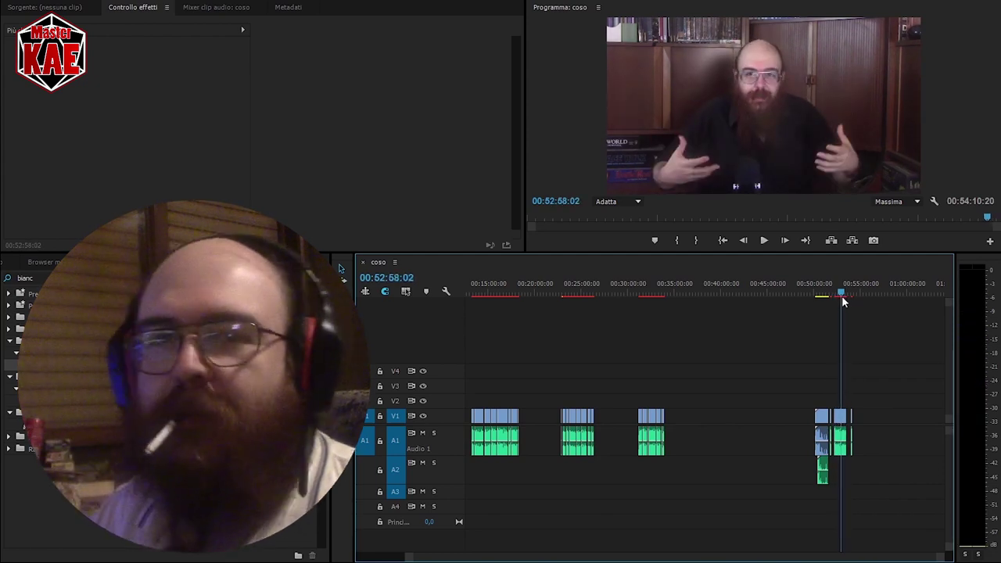
key(space)
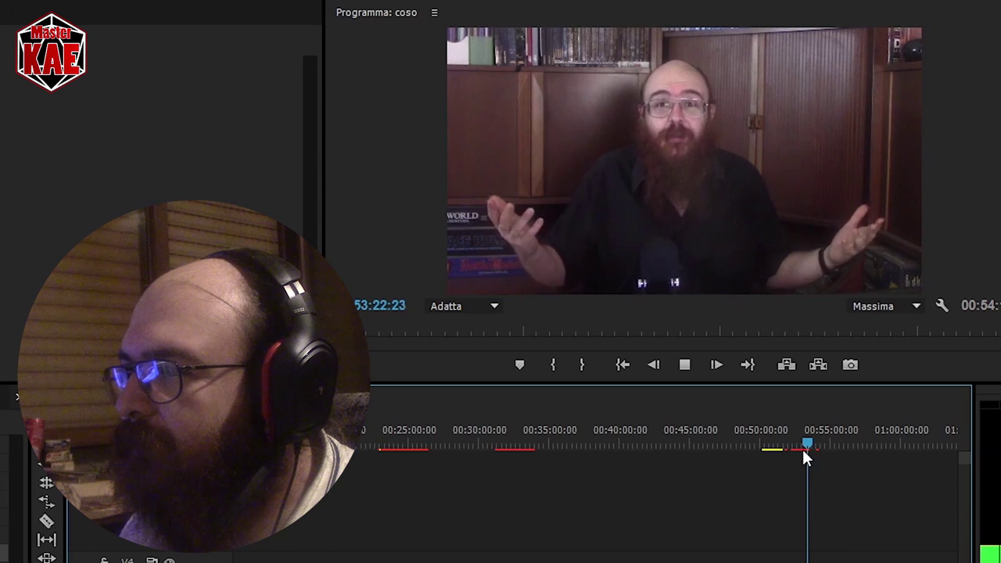
key(space)
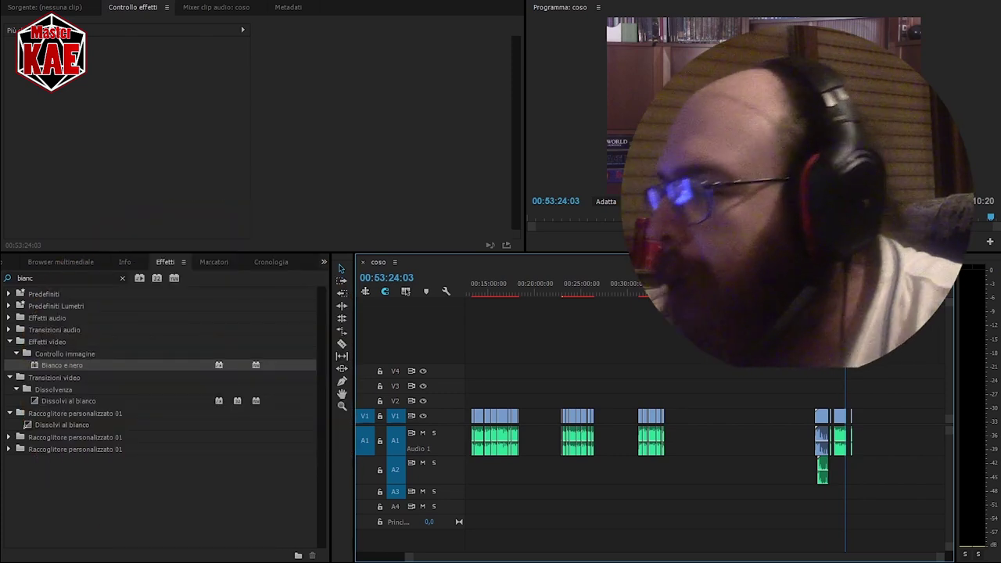
Step: Shift every clip block from the second to the sixth about 7 minutes later, and the first block about 2 minutes later
scroll(674, 560, up, 5)
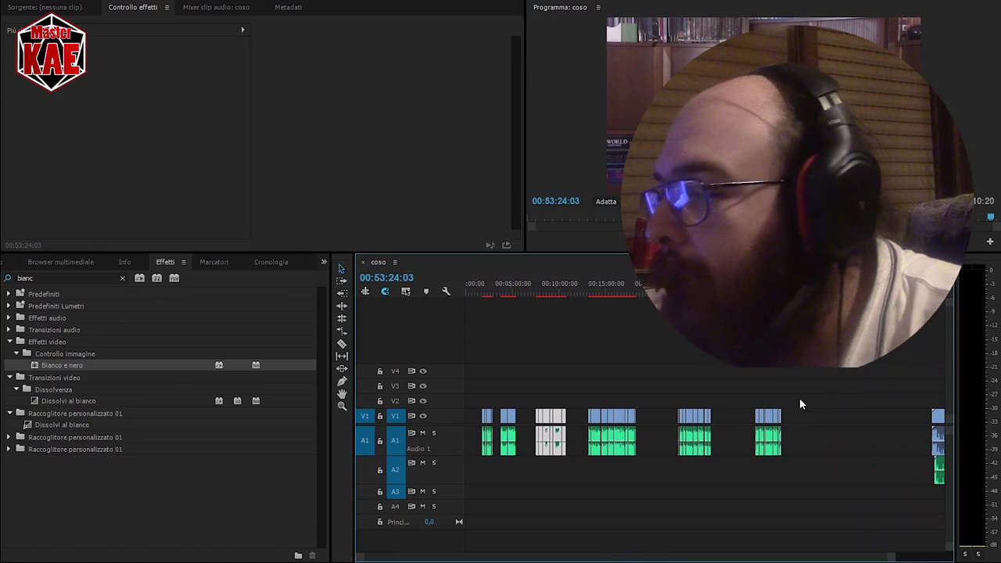
drag(813, 389, 500, 476)
drag(559, 456, 625, 457)
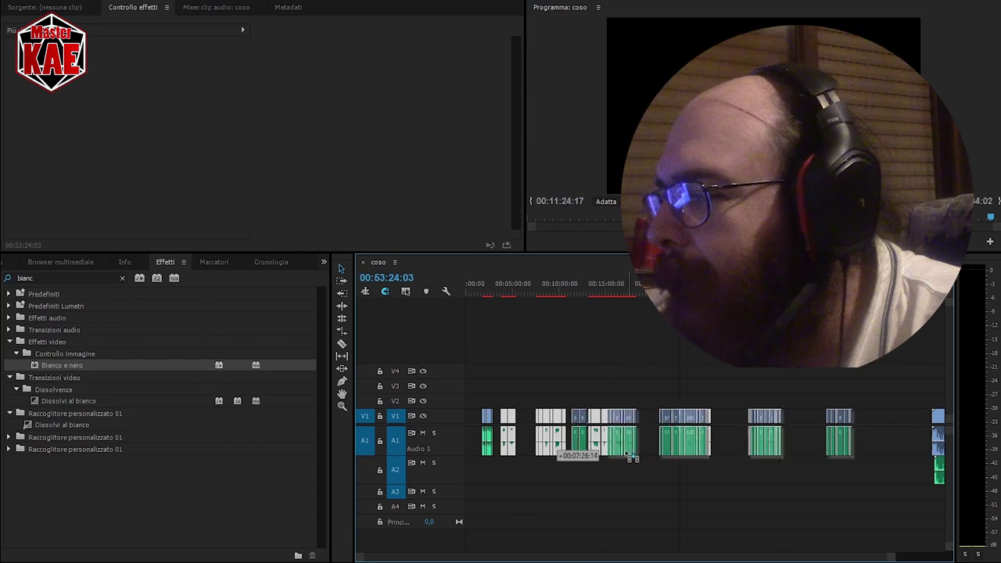
drag(475, 392, 509, 453)
Step: Import the entire project Titolo FONDAMENTA 2.prproj from the Premiere Pro 8.0 folder, keeping the folder and duplicate-file options on
click(12, 1)
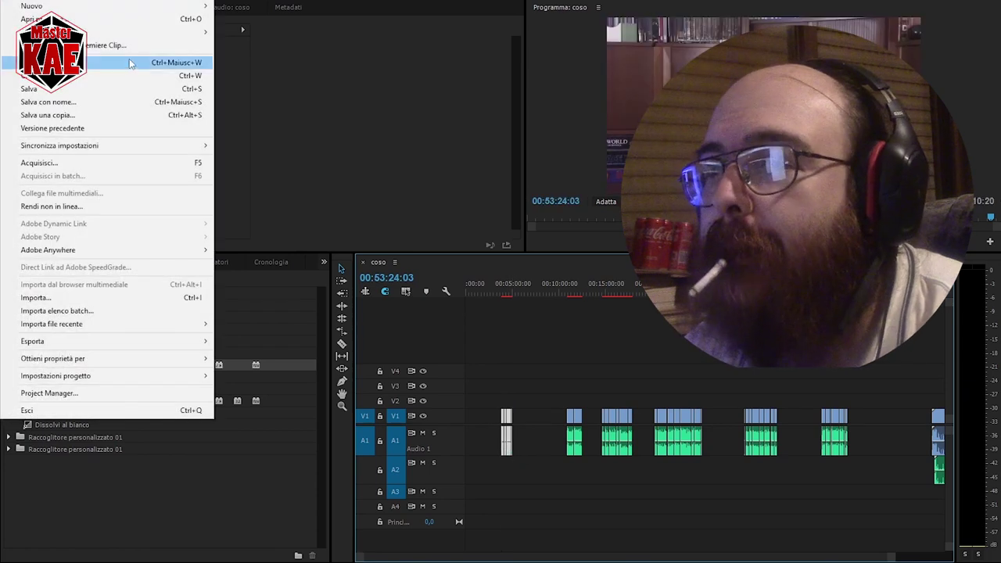
click(85, 298)
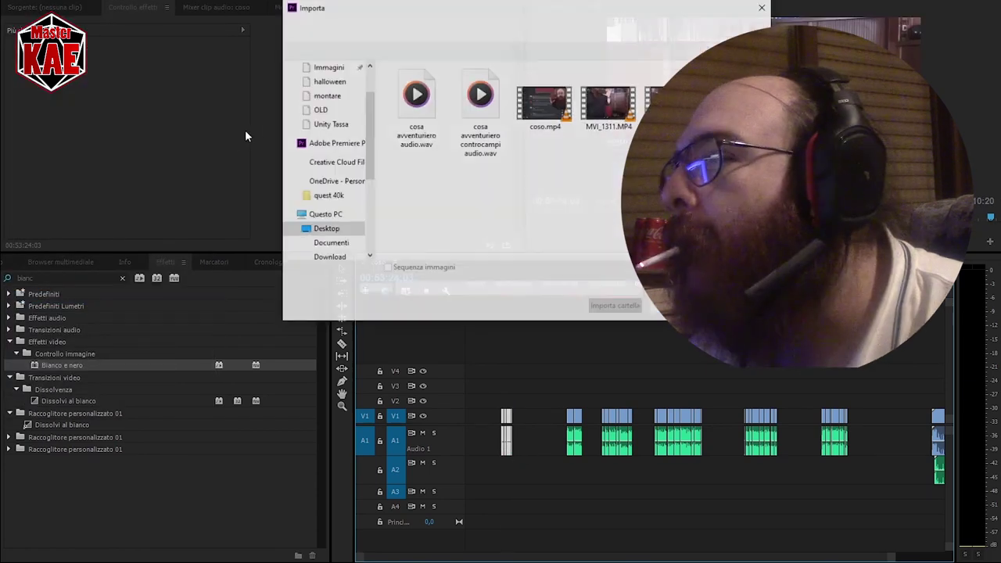
click(327, 178)
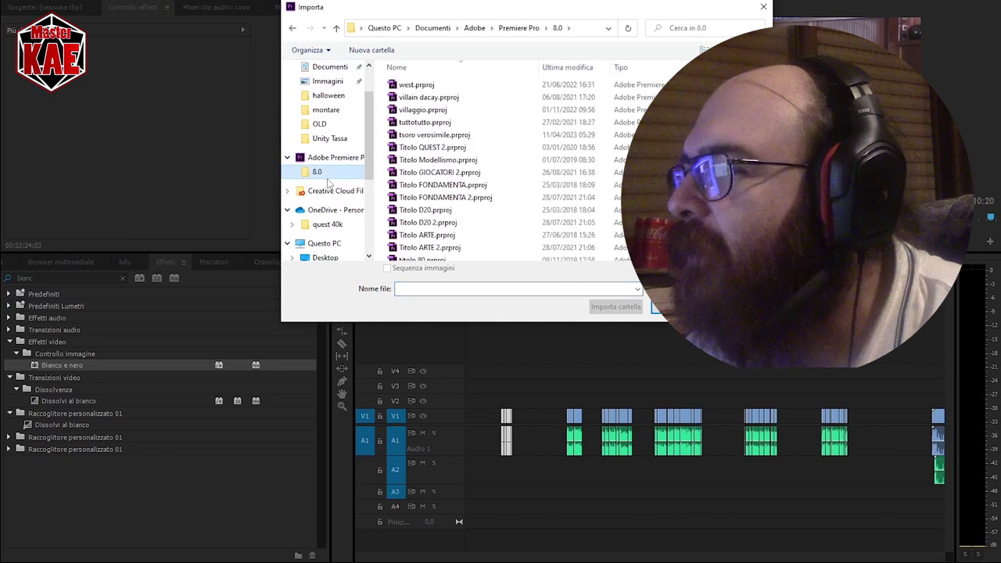
click(460, 199)
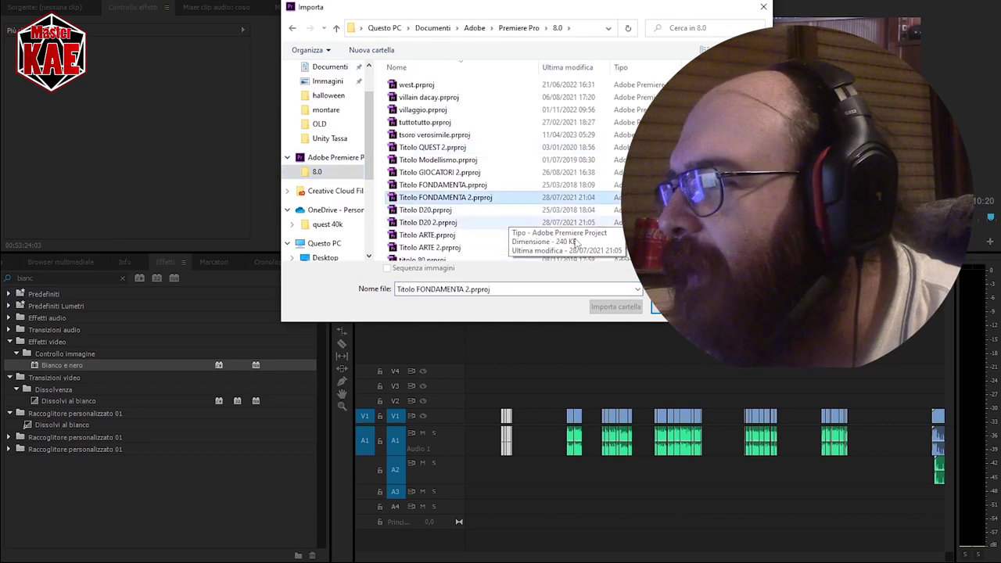
click(677, 307)
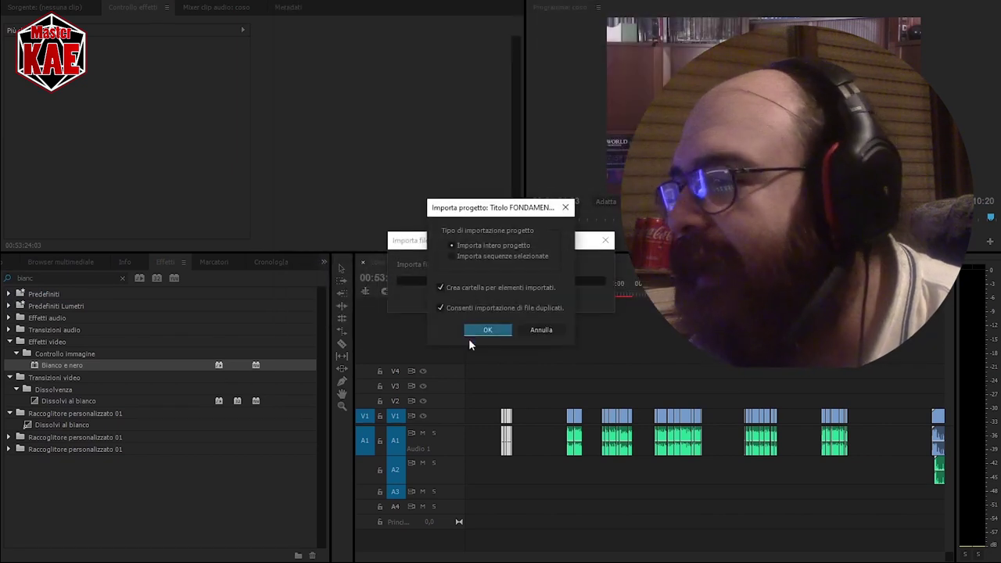
click(481, 331)
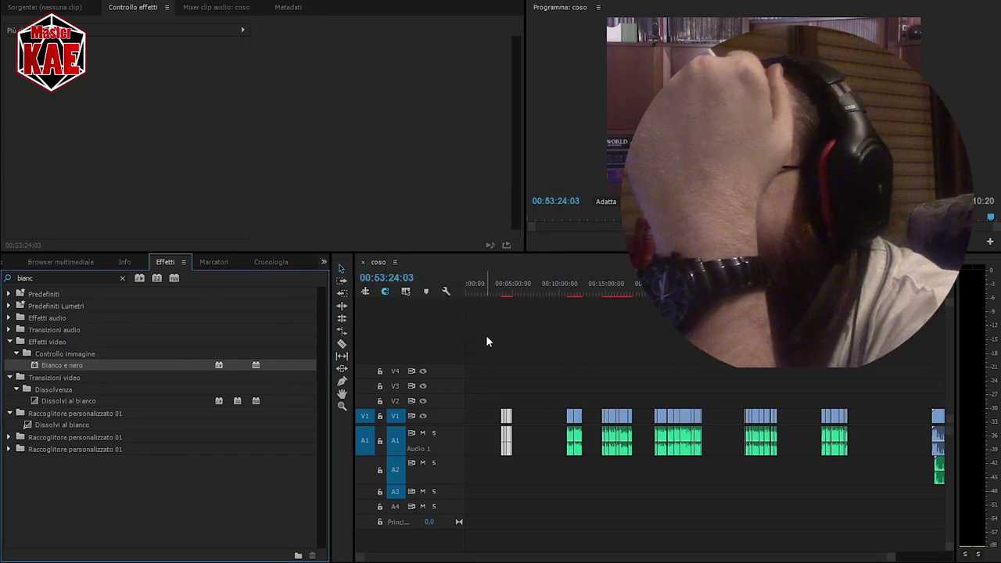
Step: Add the titolo sequence's clips from the Titolo FONDAMENTA 2 folder between the first two clip blocks, at about 00:07:10
click(3, 264)
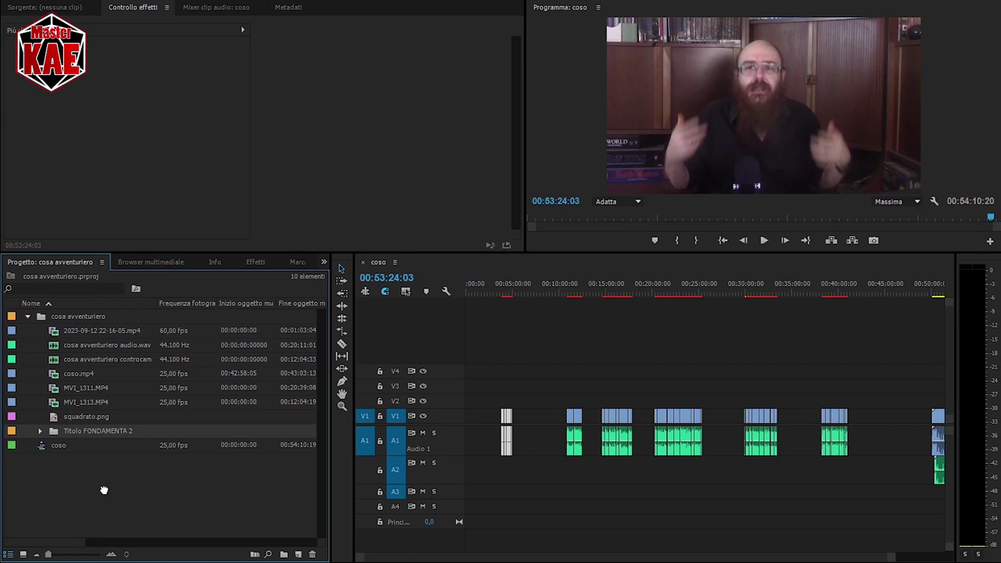
drag(103, 490, 30, 456)
drag(115, 506, 538, 416)
click(535, 290)
drag(891, 560, 736, 516)
drag(677, 290, 792, 294)
drag(605, 557, 680, 555)
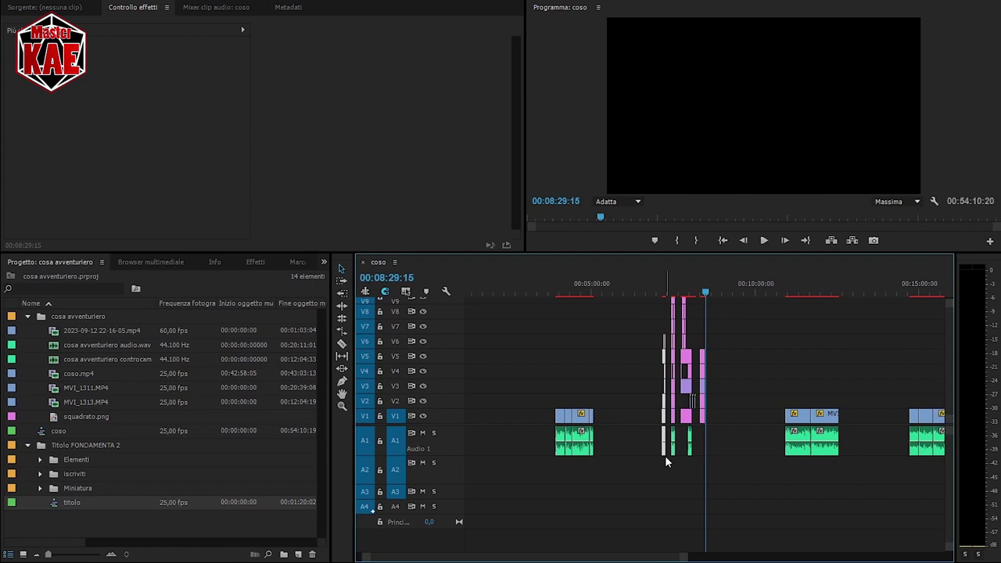
Step: Cut the closing title clip groups from the inserted titolo material and paste them after the clip block ending near 41 minutes
drag(676, 275, 677, 276)
right_click(686, 389)
click(764, 23)
drag(616, 555, 773, 463)
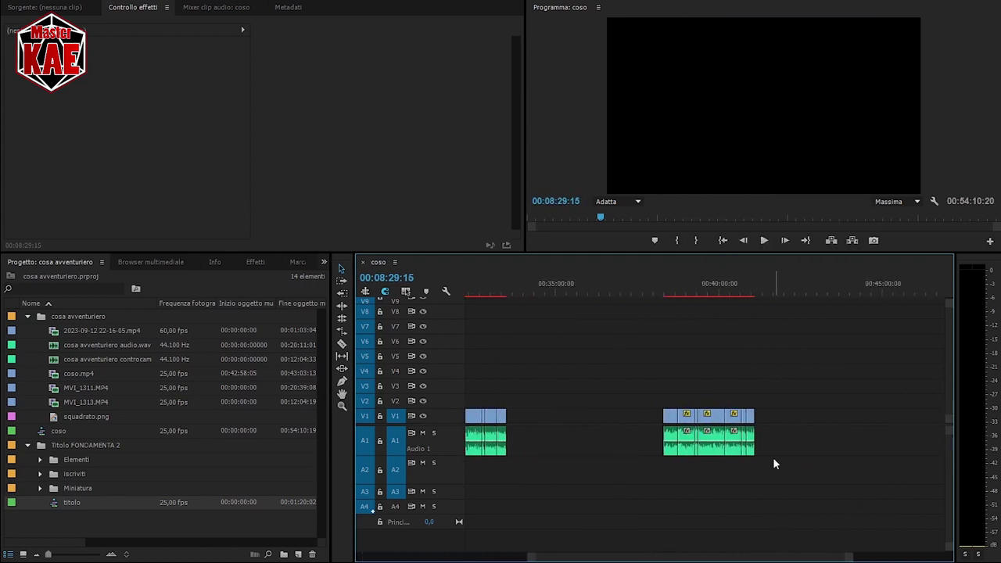
key(ctrl+v)
click(758, 294)
drag(849, 555, 747, 553)
Step: Move the block's last MVI_1311.MP4 clip onto V2 and place it with its audio at the start of the closing title, about 00:41:30
drag(617, 417, 618, 402)
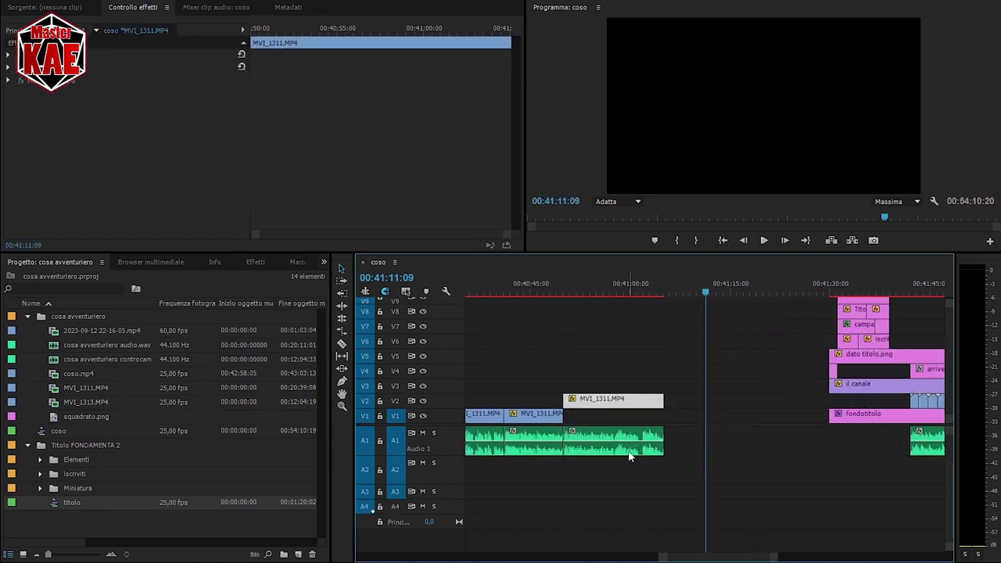
drag(602, 459, 869, 455)
drag(739, 556, 740, 560)
drag(552, 401, 821, 405)
mouse_move(881, 456)
mouse_down()
mouse_move(869, 472)
mouse_move(891, 471)
mouse_move(888, 445)
mouse_up()
drag(719, 556, 751, 555)
Step: Align the start of the Jingle Punks music and of the arrivederci title with the end of the MVI_1311.MP4 clip
click(695, 289)
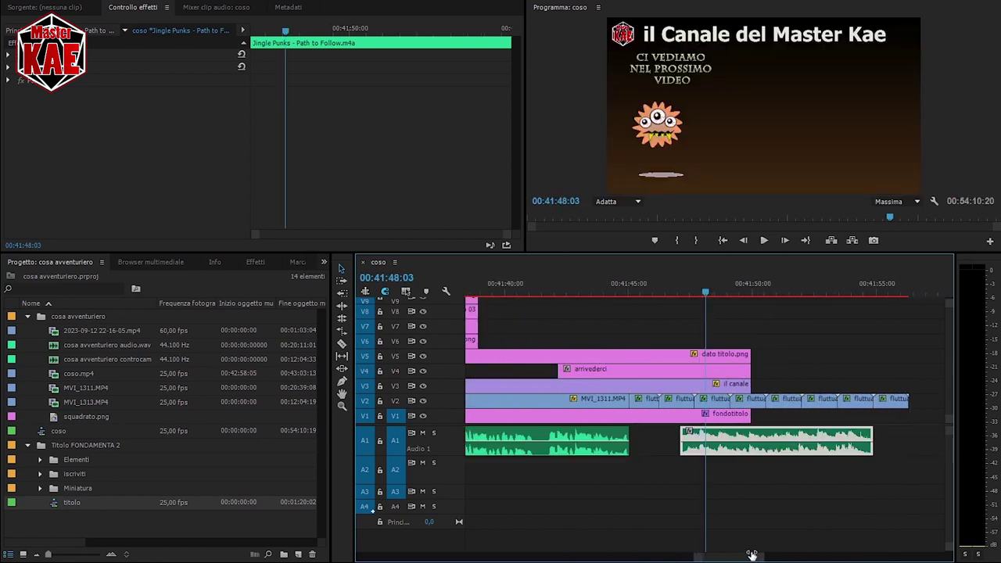
drag(705, 458, 655, 456)
drag(555, 368, 629, 368)
Step: Split the V2 clips and the music at the end of the title background and delete the excess after it
click(342, 343)
click(751, 400)
click(752, 440)
click(340, 268)
drag(915, 375, 761, 471)
key(Delete)
drag(763, 556, 797, 555)
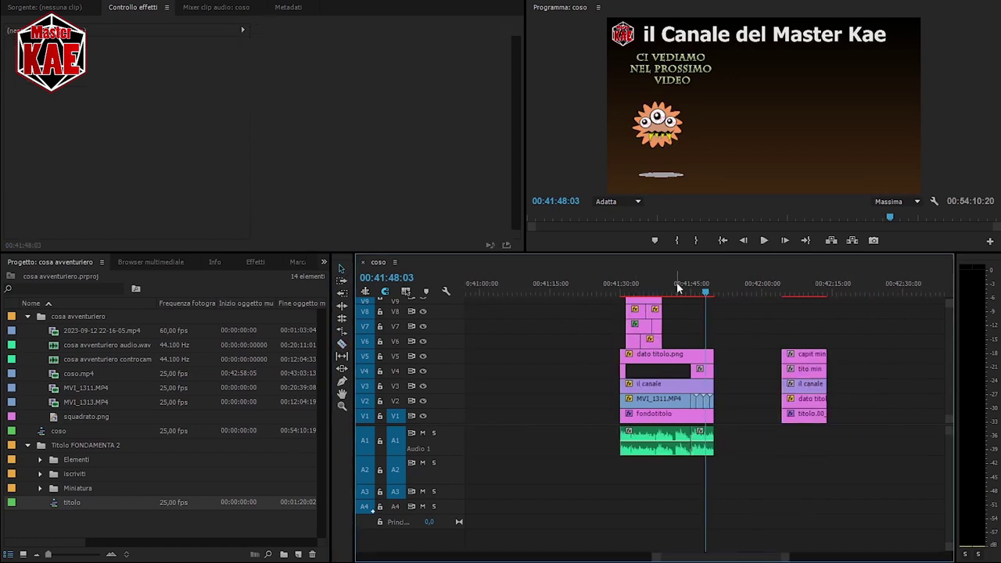
Step: Search the effects for "ingr" and apply Ingrandisci to the MVI_1311.MP4 clip in the closing title
click(665, 401)
click(254, 264)
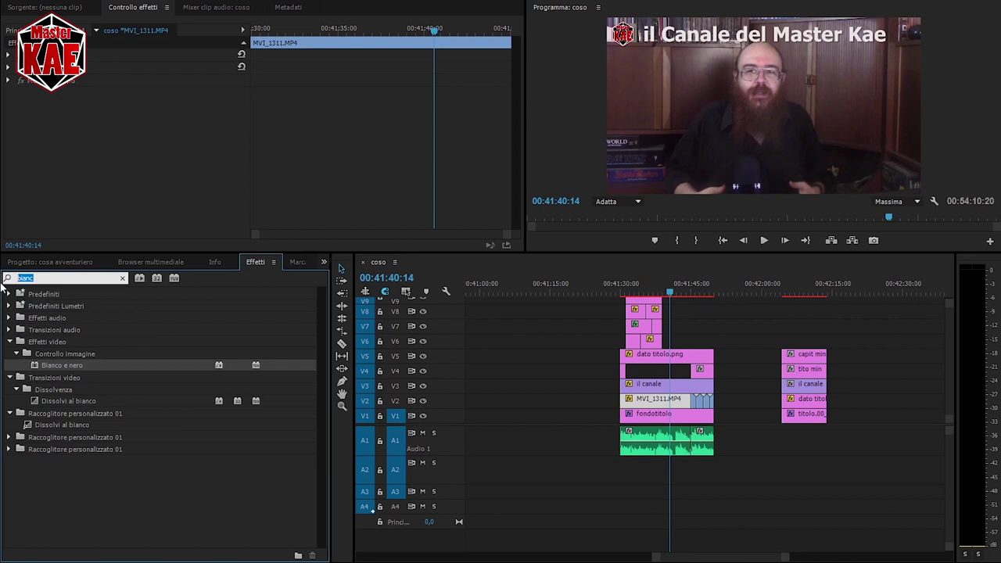
text(ingr)
drag(57, 365, 608, 404)
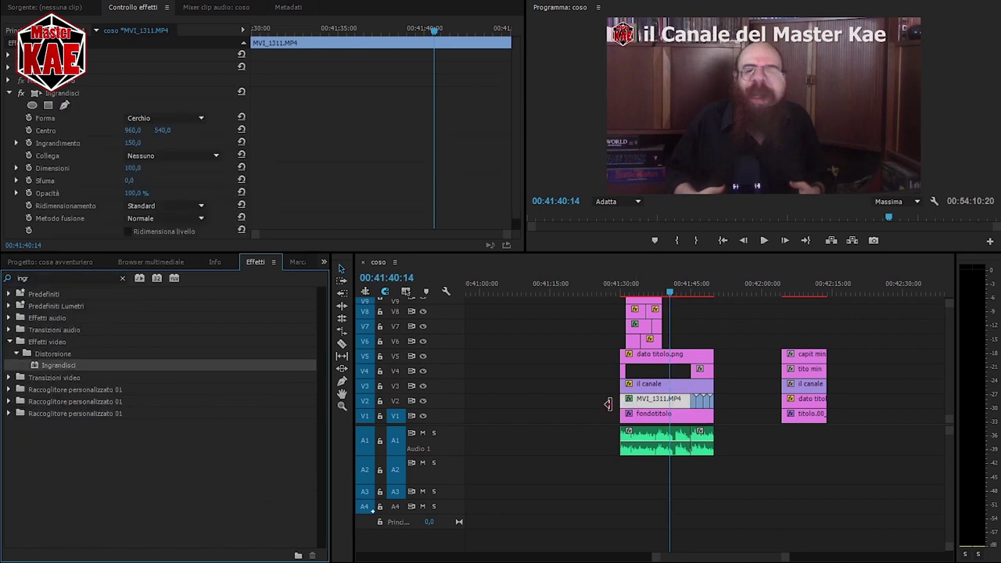
Step: Set the Ingrandisci effect's Ingrandimento to 100, Dimensioni to 300 and Metodo fusione to Nessuno
click(136, 142)
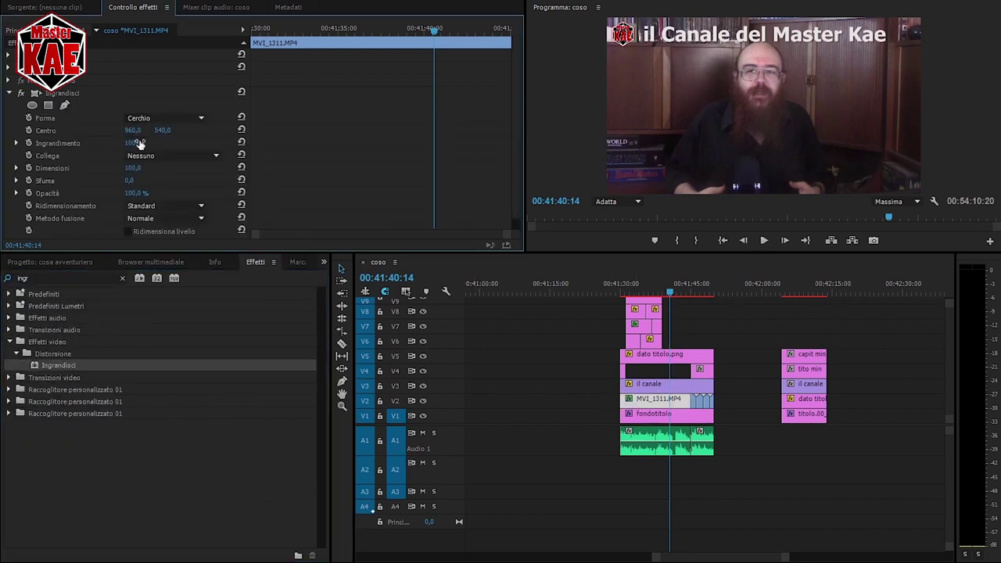
scroll(237, 203, down, 1)
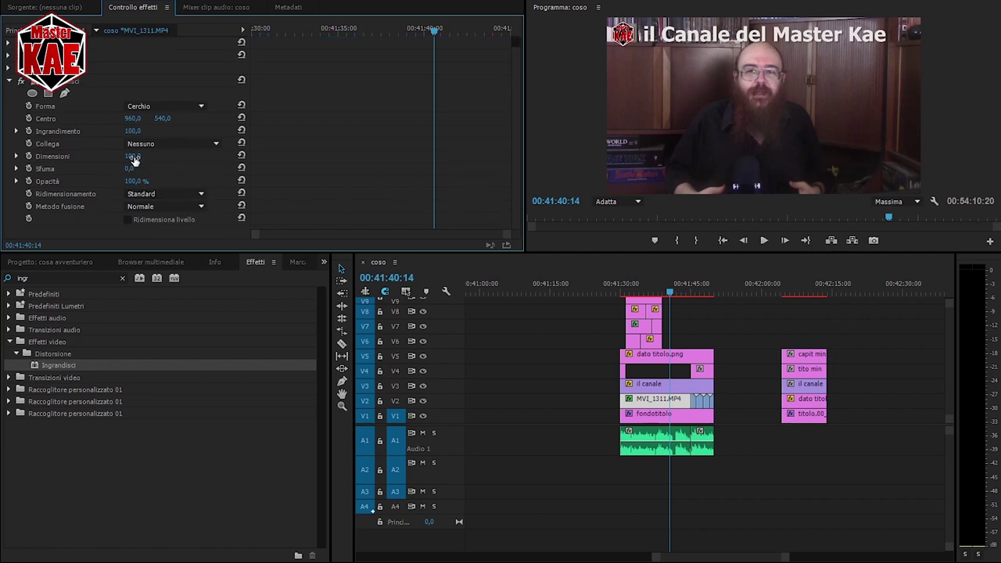
click(164, 206)
click(165, 220)
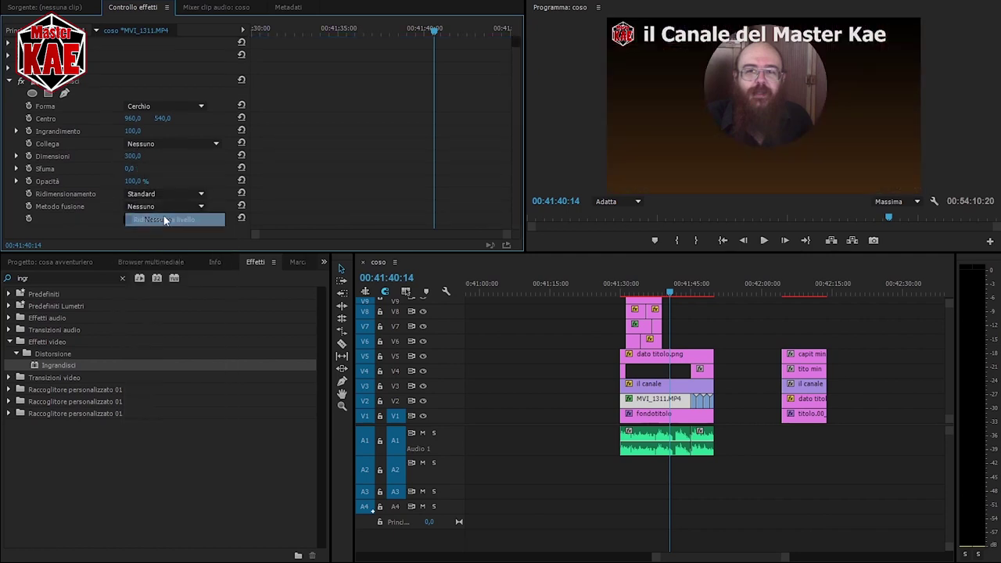
Step: Move the Ingrandisci circle's centre to 933.8, 583.6 and shift the clip into the left half of the frame
drag(761, 89, 758, 97)
scroll(188, 54, up, 1)
drag(837, 94, 756, 112)
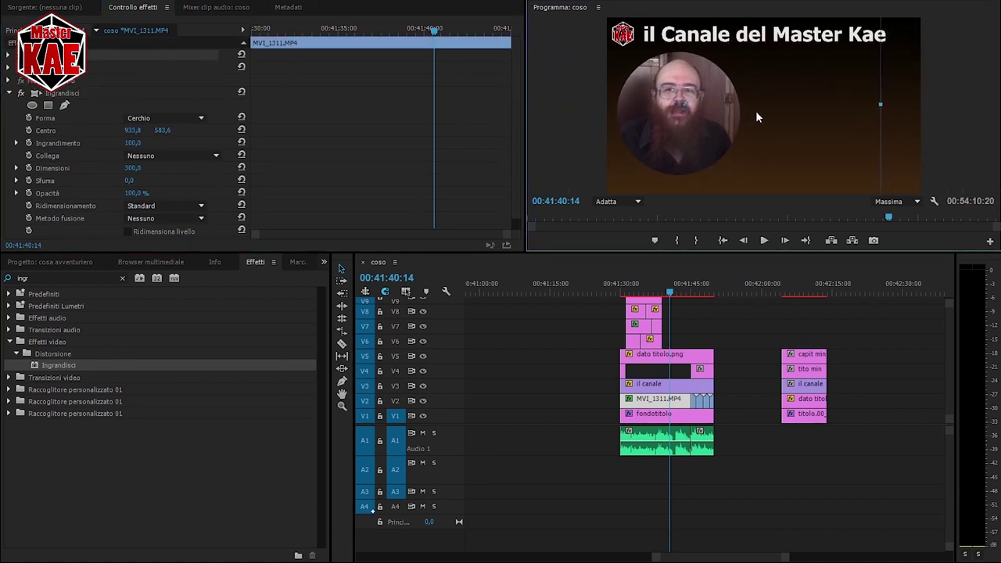
Step: Play the closing title from 00:41:28:10
click(614, 272)
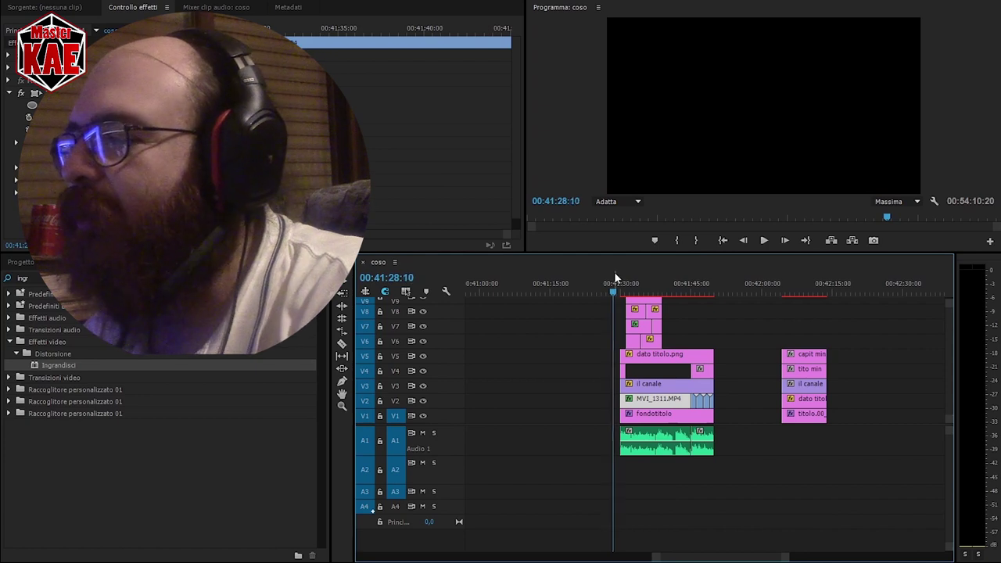
key(space)
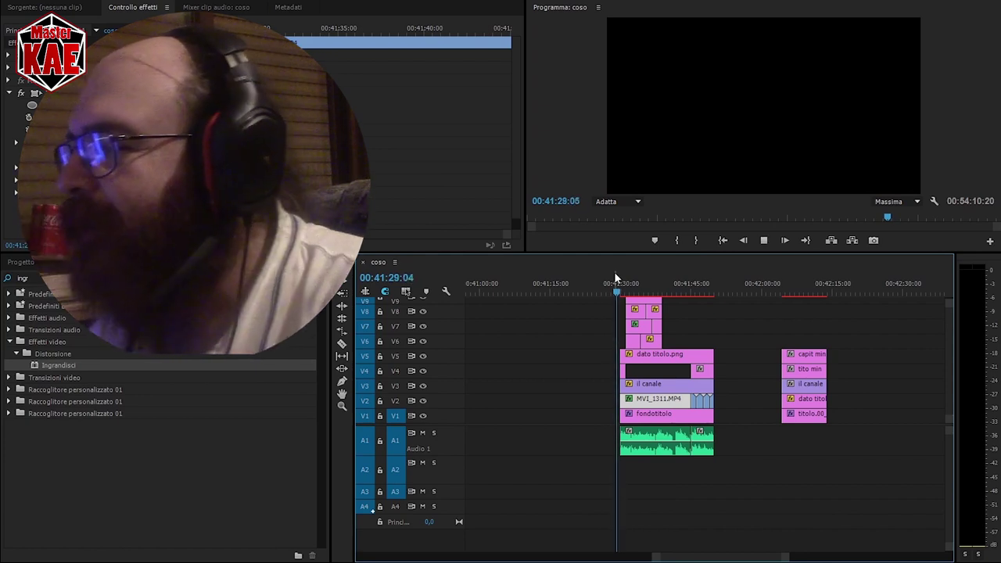